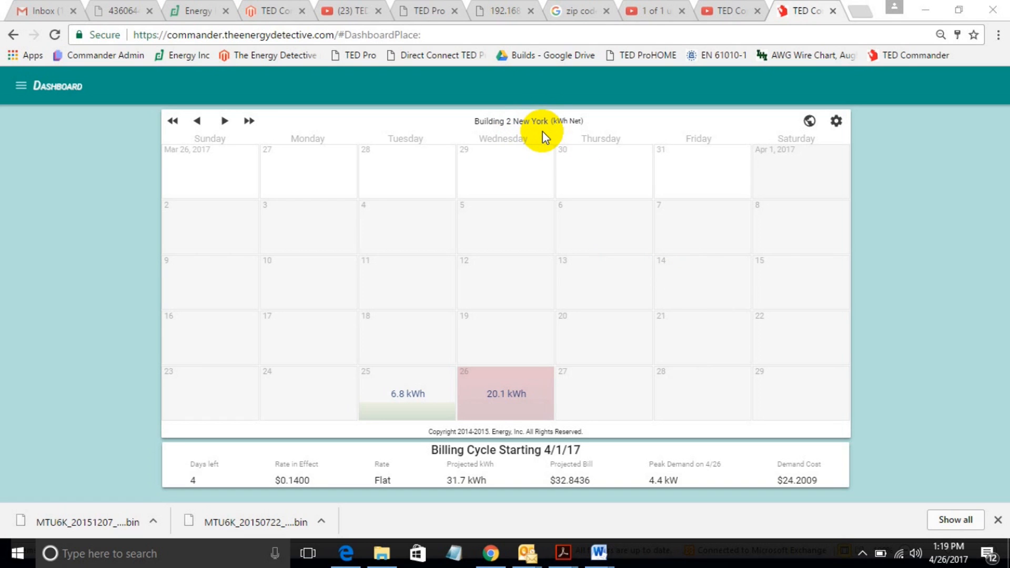
# Step: Switch the dashboard to the Building 1 New York location
pyautogui.click(809, 122)
pyautogui.click(498, 159)
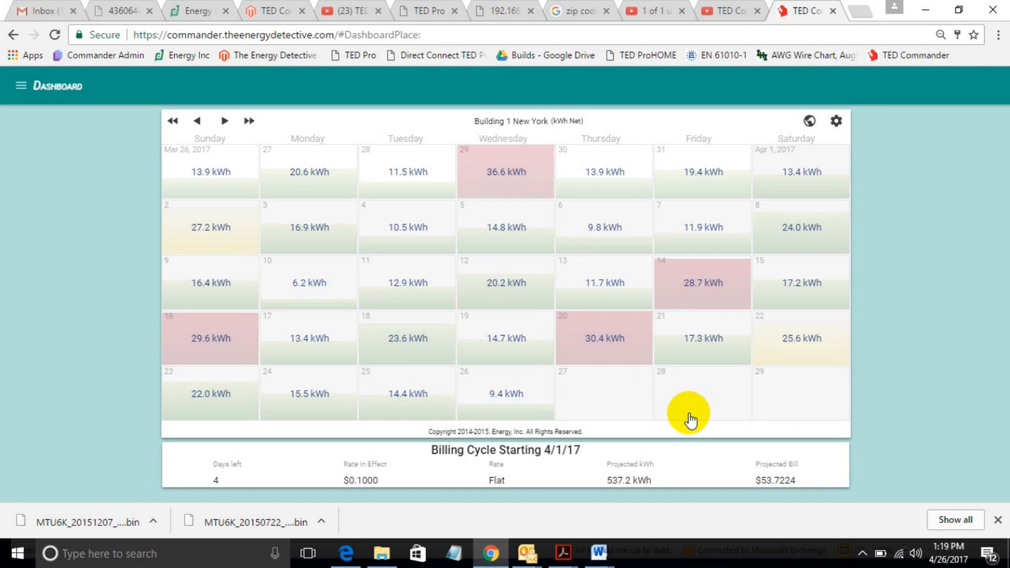
# Step: Switch to the Word file Document1, review its MTU and Spyder list for both New York buildings, and minimize it
pyautogui.moveTo(599, 552)
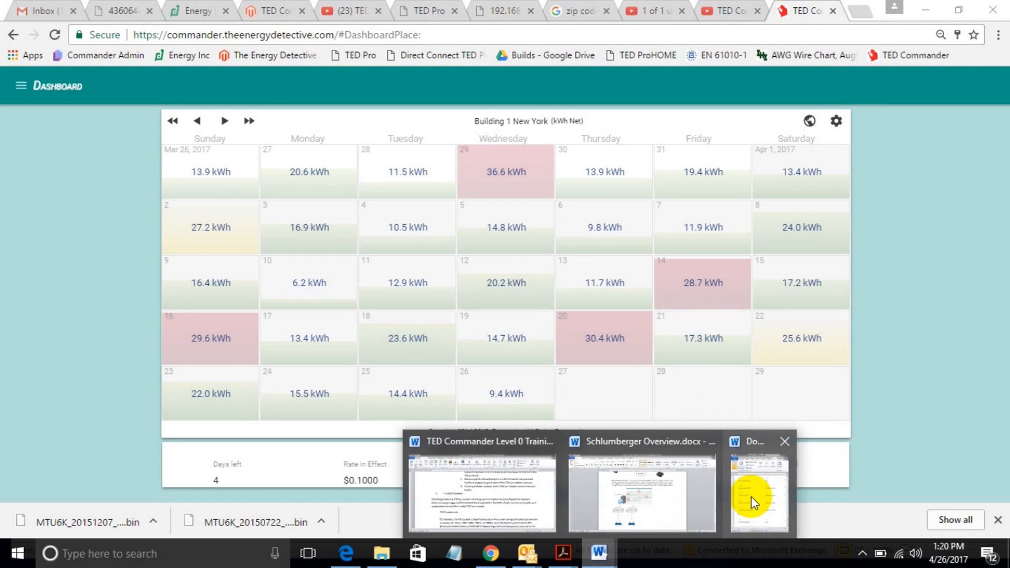
pyautogui.click(756, 497)
pyautogui.scroll(-1, 314, 240)
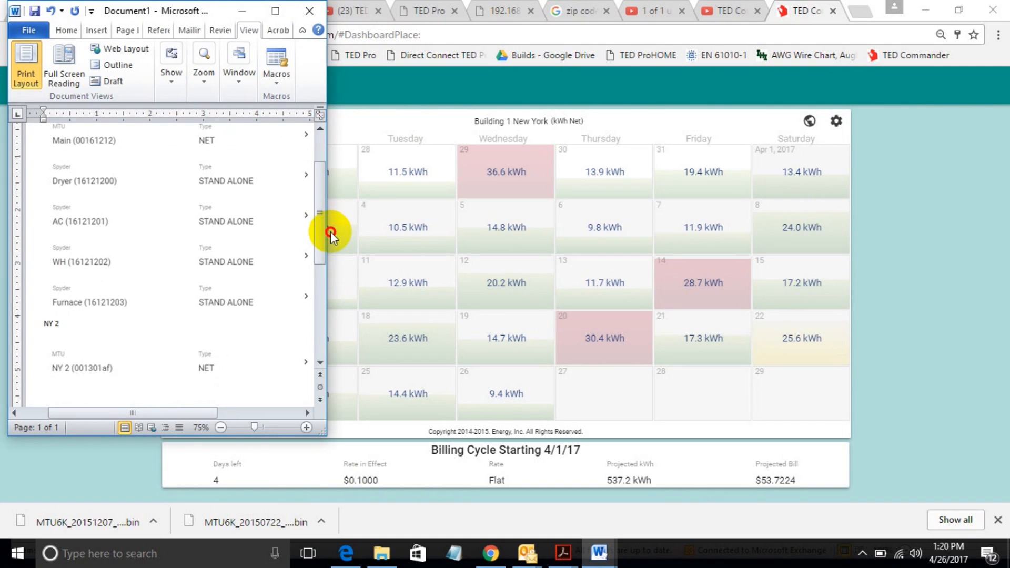
pyautogui.click(240, 11)
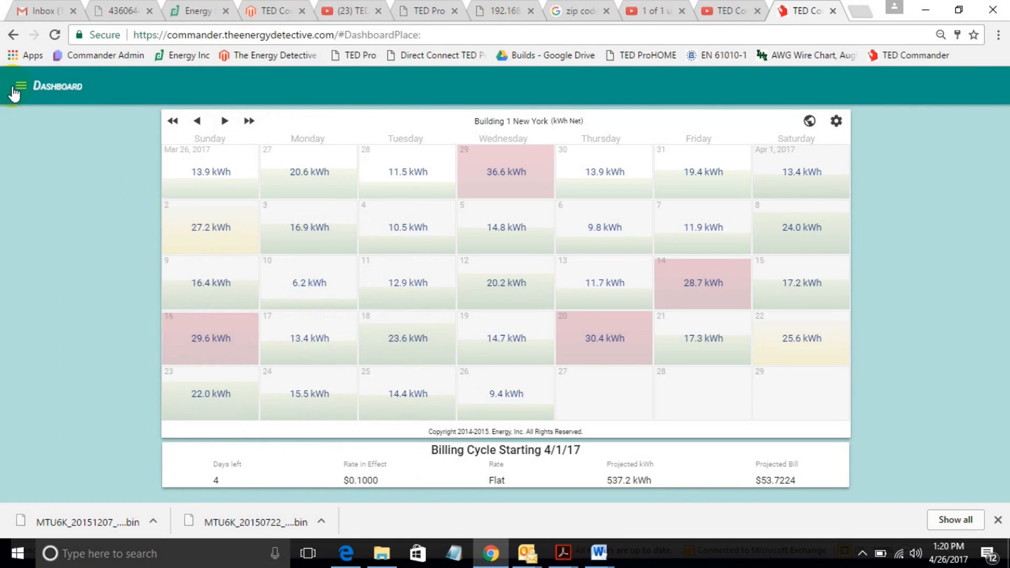
# Step: Open the Building 1 New York location, review its assigned MTUs and Spyders, and return to the locations list
pyautogui.click(21, 87)
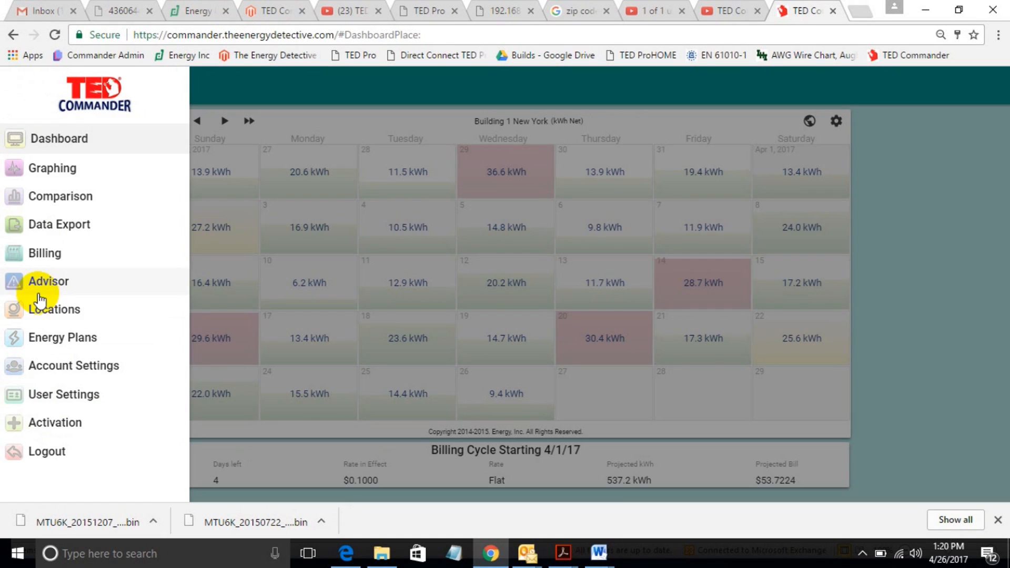
pyautogui.click(42, 308)
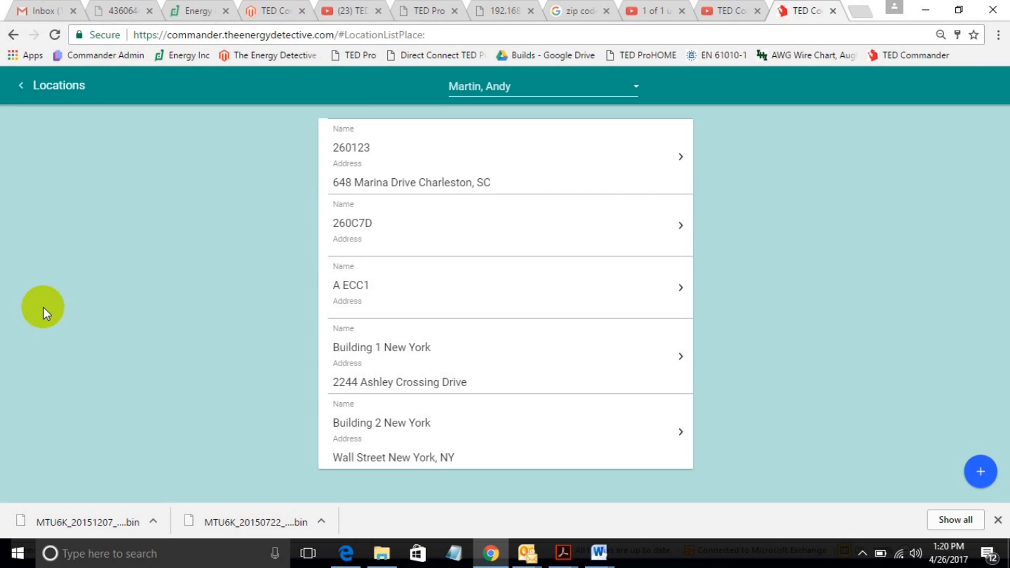
pyautogui.click(676, 357)
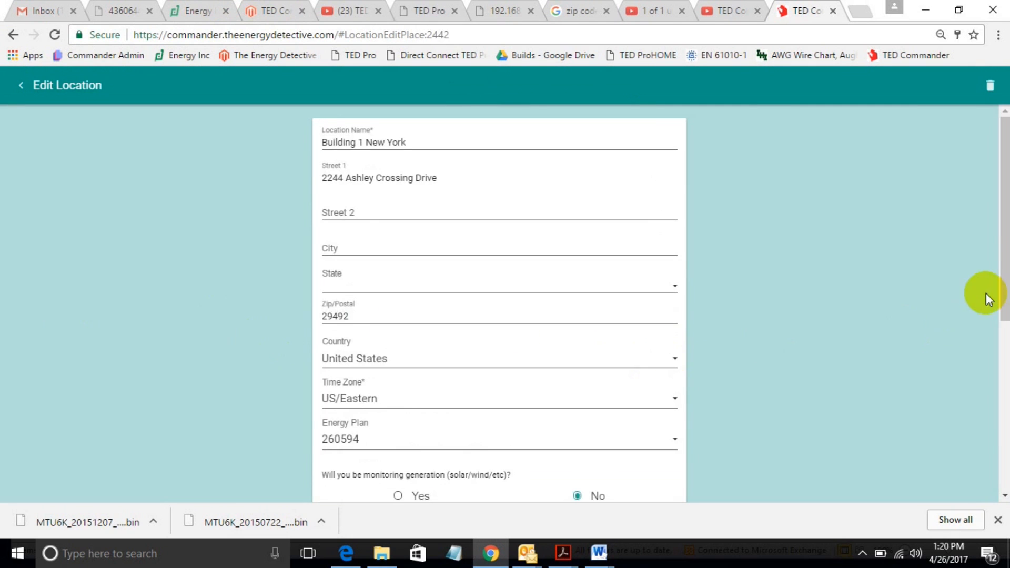
pyautogui.moveTo(1004, 247); pyautogui.dragTo(1006, 440)
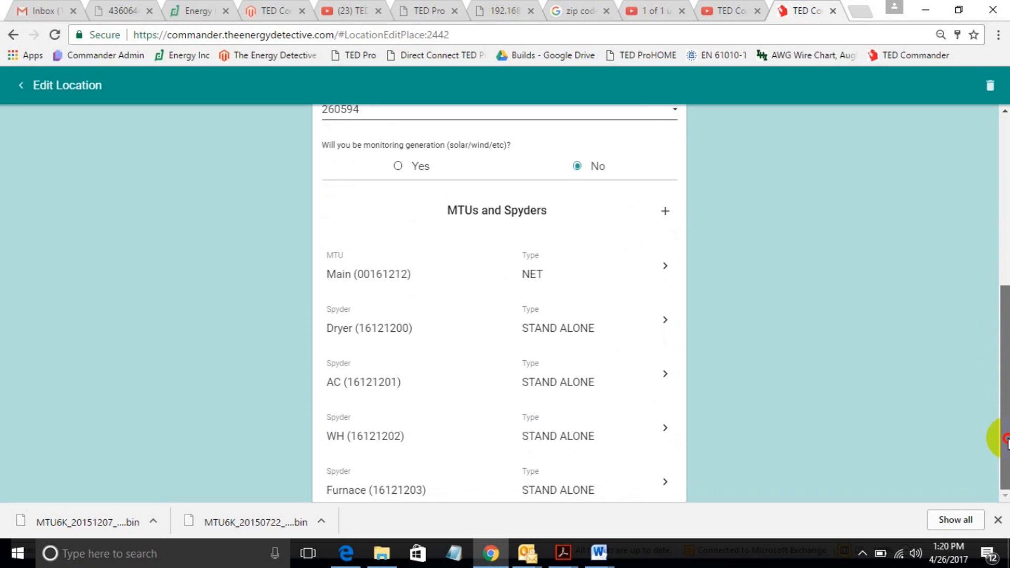
pyautogui.hotkey('alt', 'Left')
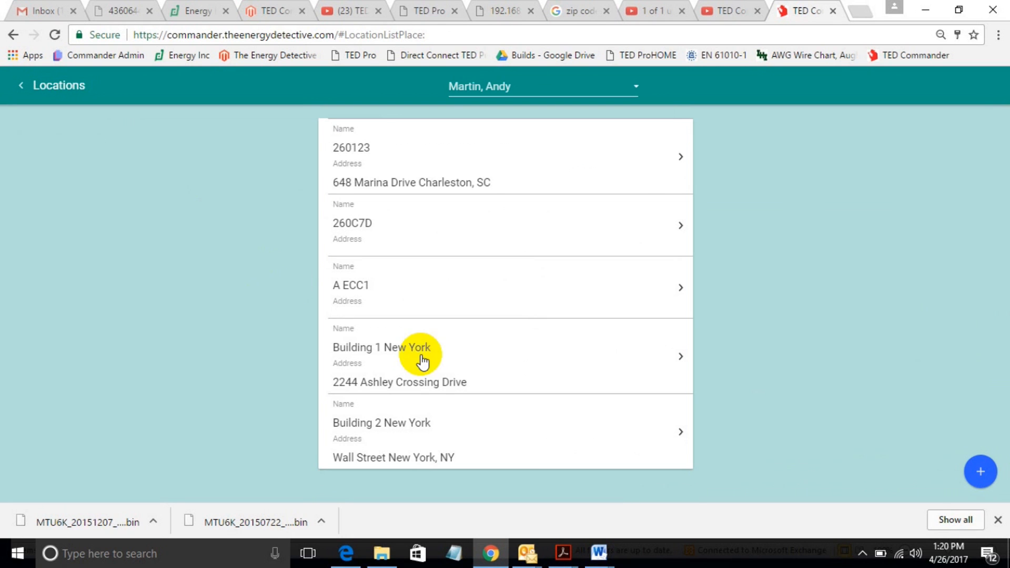
# Step: Review the MTUs and Spyders assigned to the Building 2 New York location and return to the dashboard
pyautogui.click(662, 437)
pyautogui.moveTo(1000, 216); pyautogui.dragTo(994, 354)
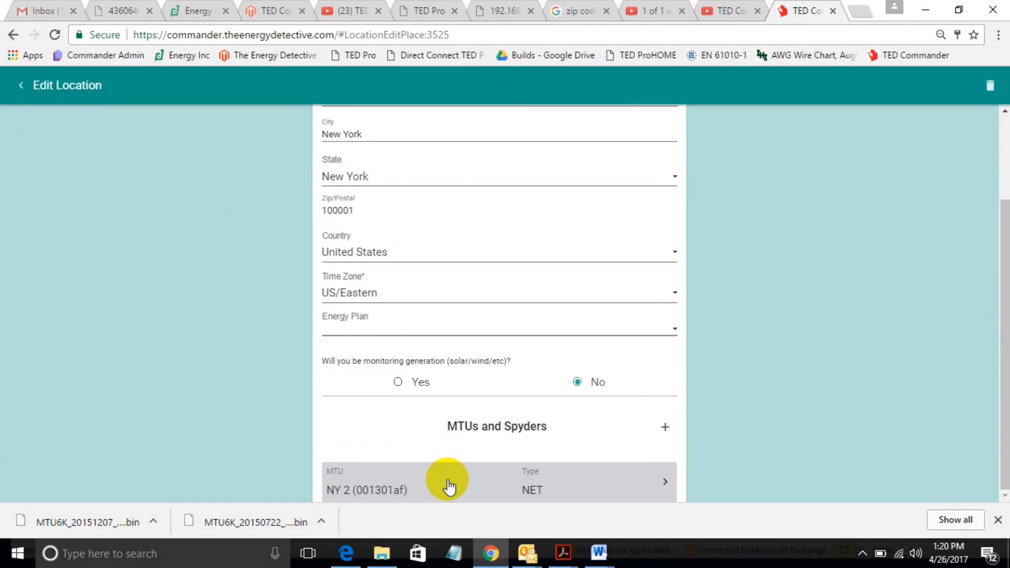
pyautogui.click(22, 89)
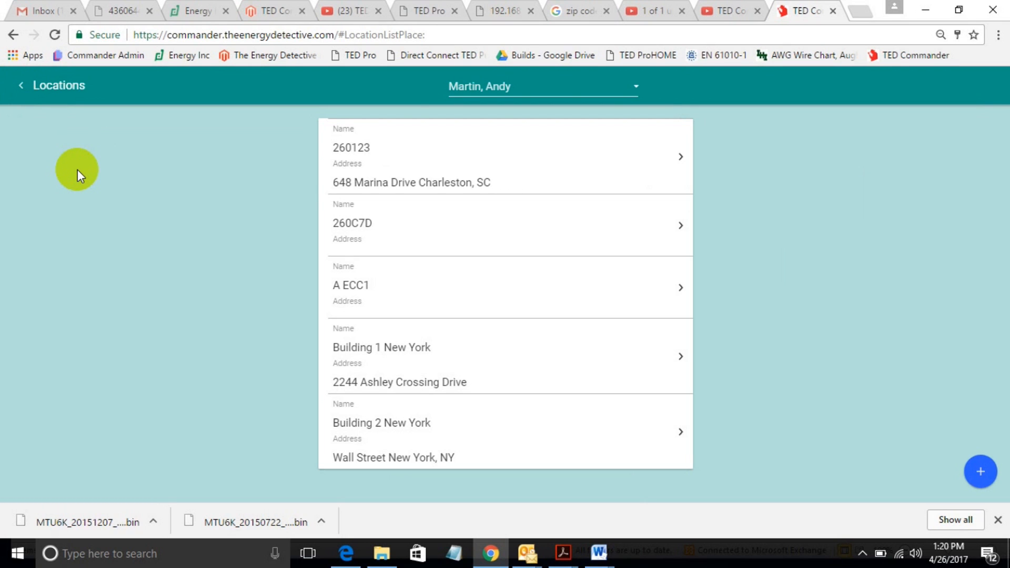
pyautogui.click(22, 84)
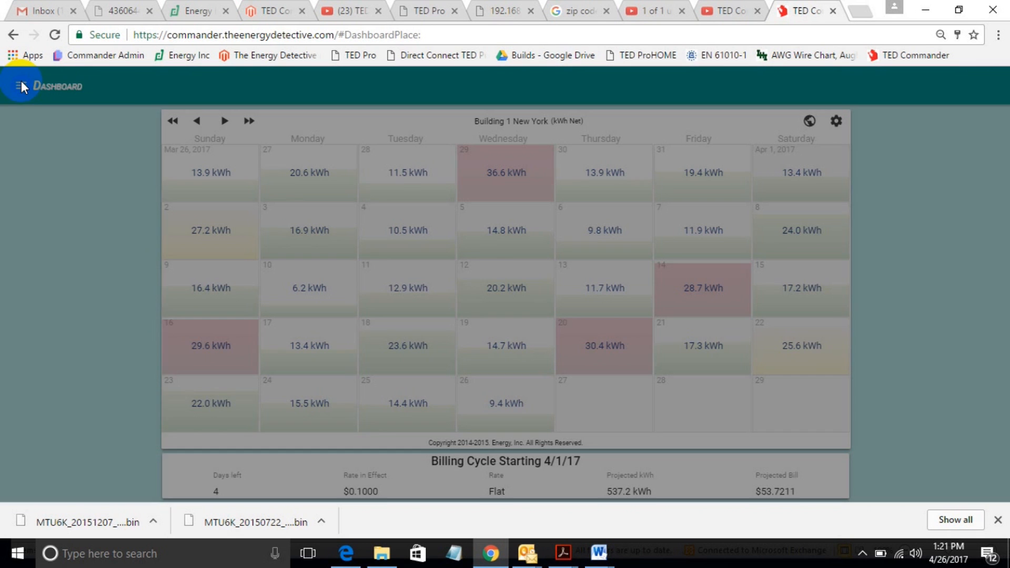
# Step: Create a new location and name it New Total
pyautogui.click(21, 83)
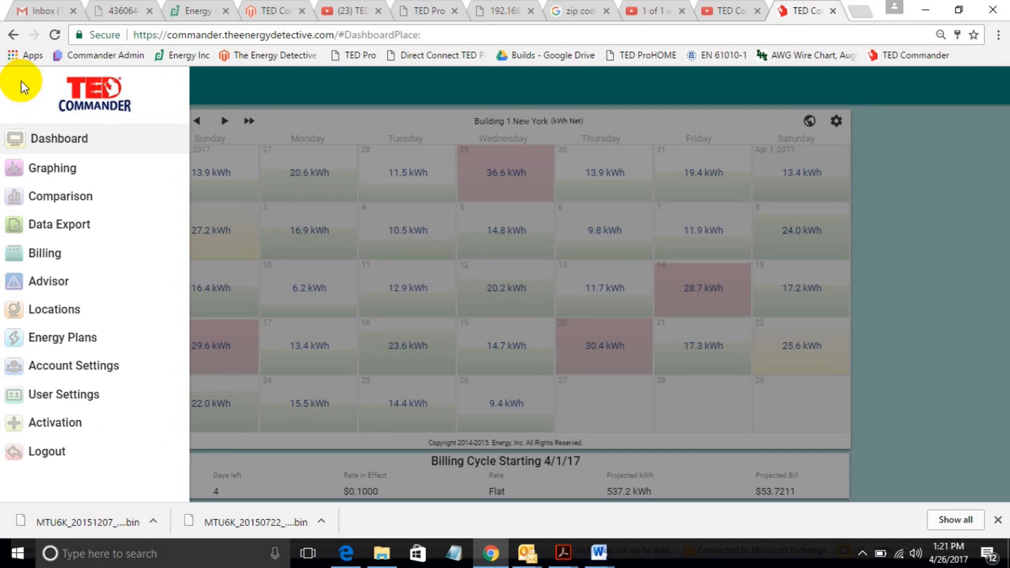
pyautogui.click(60, 306)
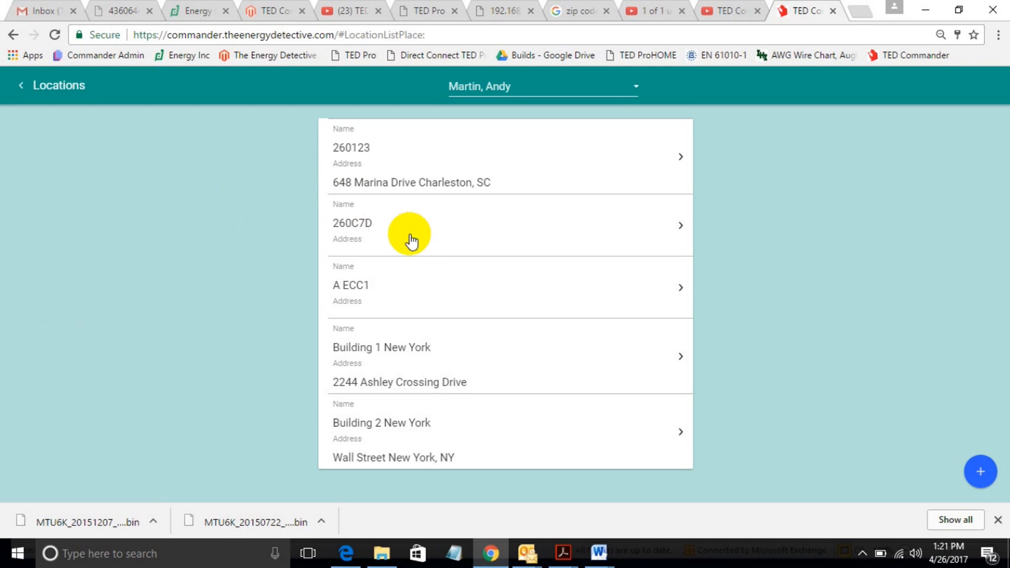
pyautogui.click(988, 478)
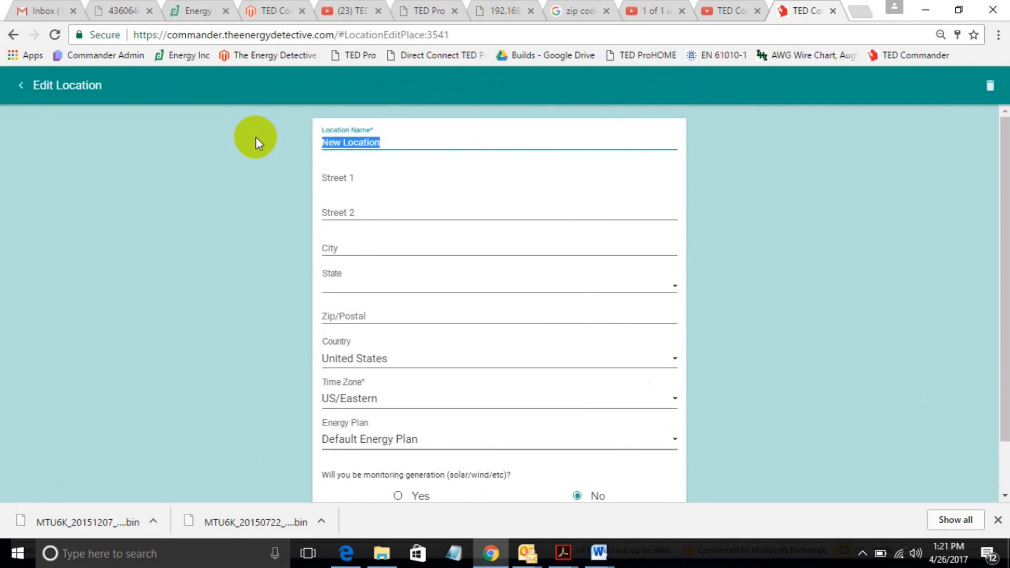
pyautogui.write('New Tota')
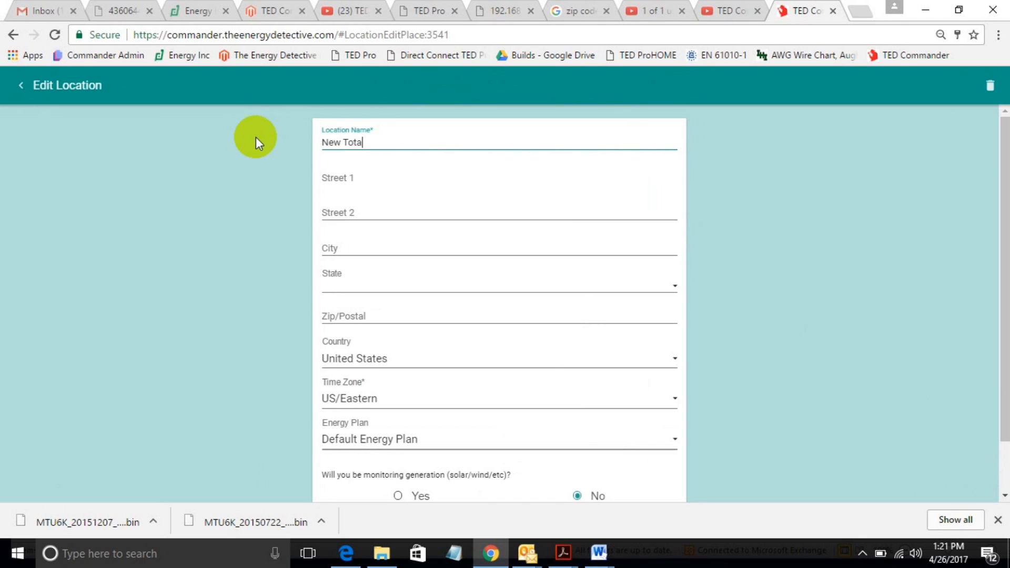
pyautogui.write('l')
# Step: Add the MTU named Main, of type NET, to the New Total location
pyautogui.scroll(-1, 746, 421)
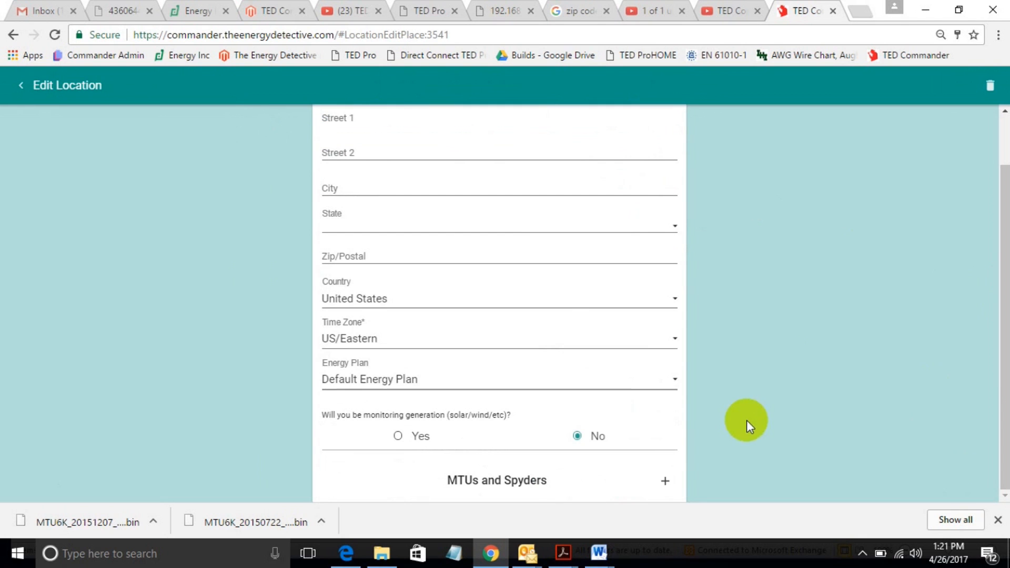
pyautogui.click(666, 480)
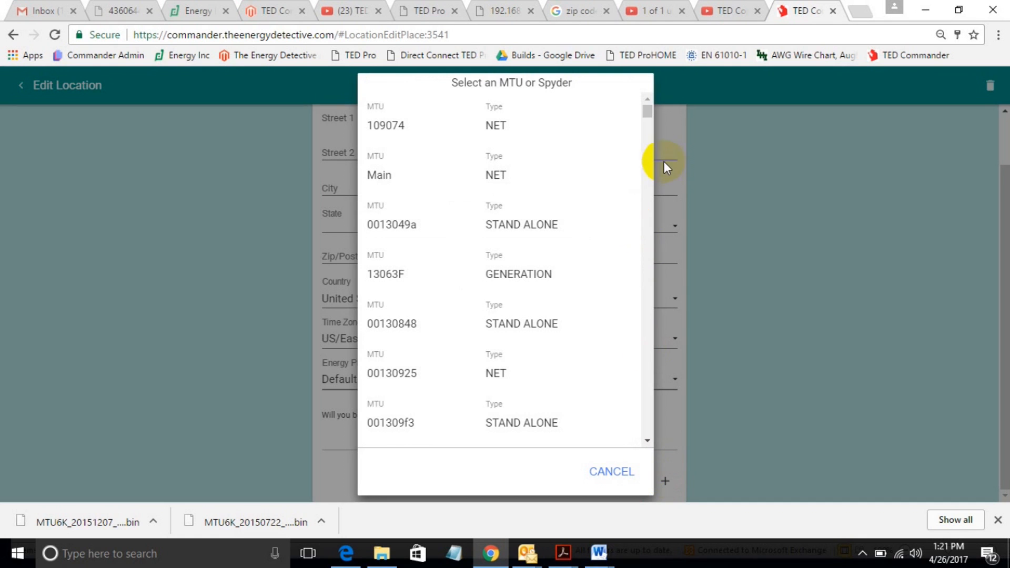
pyautogui.moveTo(649, 115)
pyautogui.mouseDown()
pyautogui.moveTo(650, 141)
pyautogui.moveTo(649, 113)
pyautogui.mouseUp()
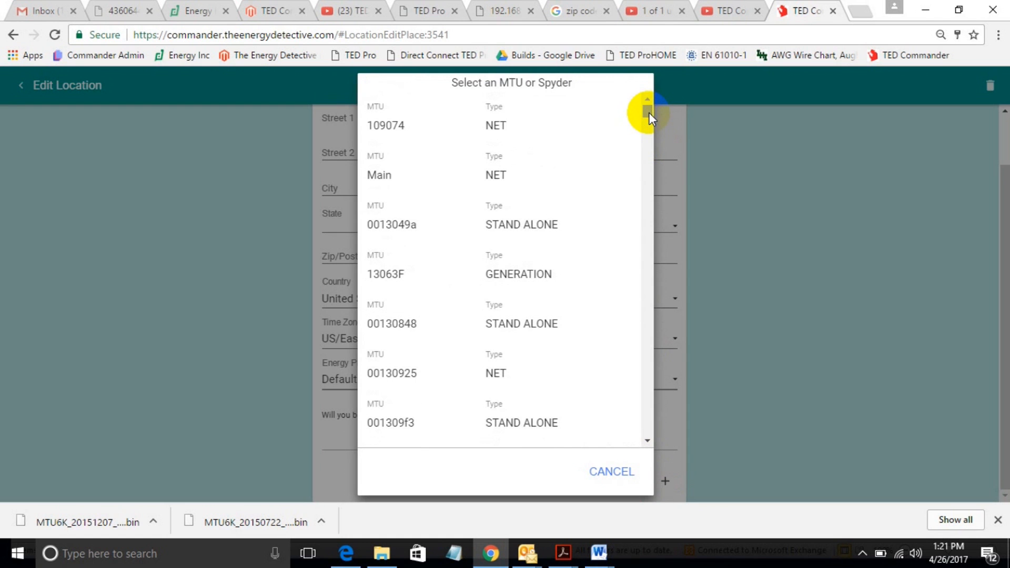
pyautogui.click(568, 163)
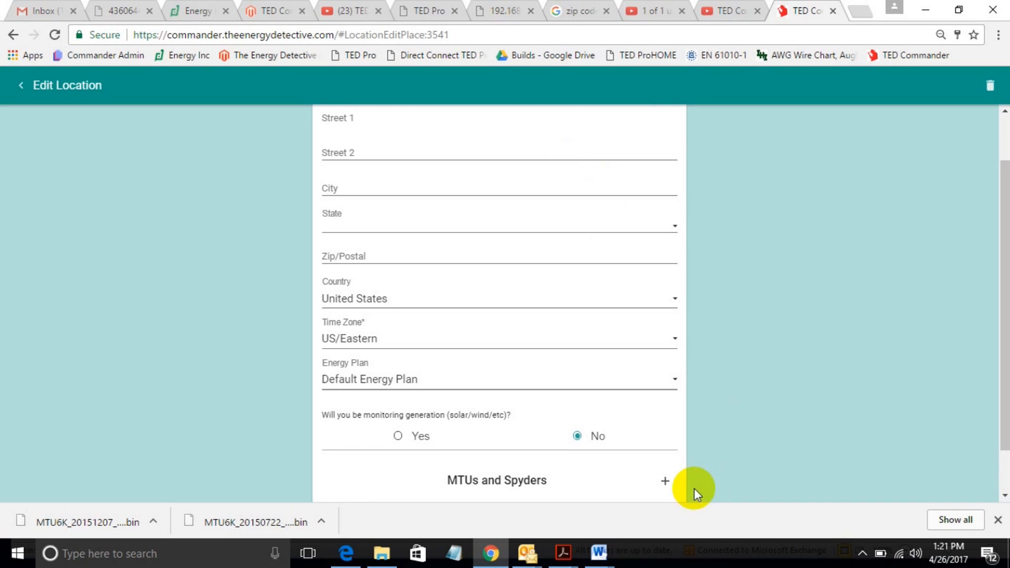
# Step: Find MTU 00161212 by searching the page for 16121 and add it to the New Total location
pyautogui.click(664, 480)
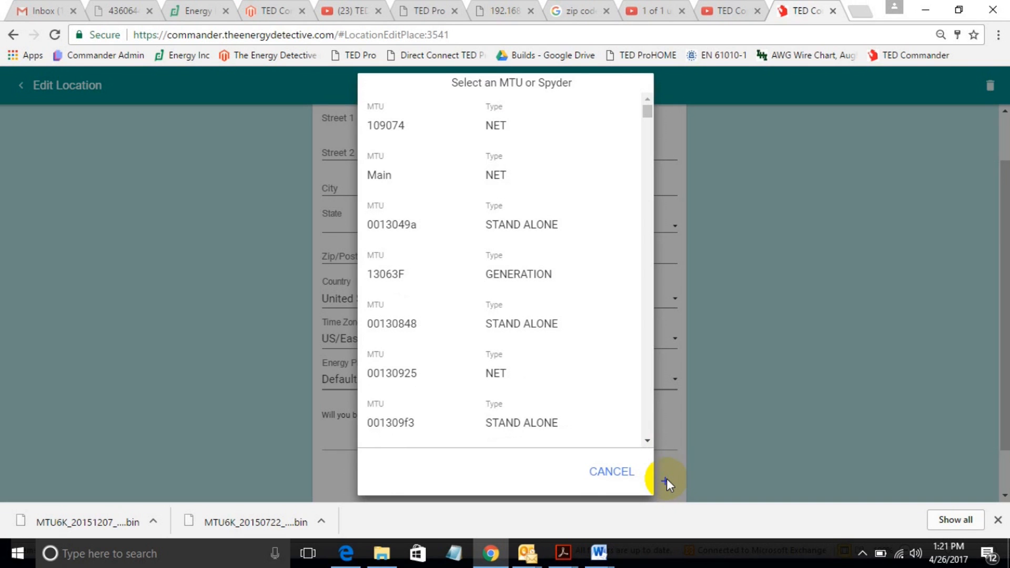
pyautogui.hotkey('ctrl', 'f')
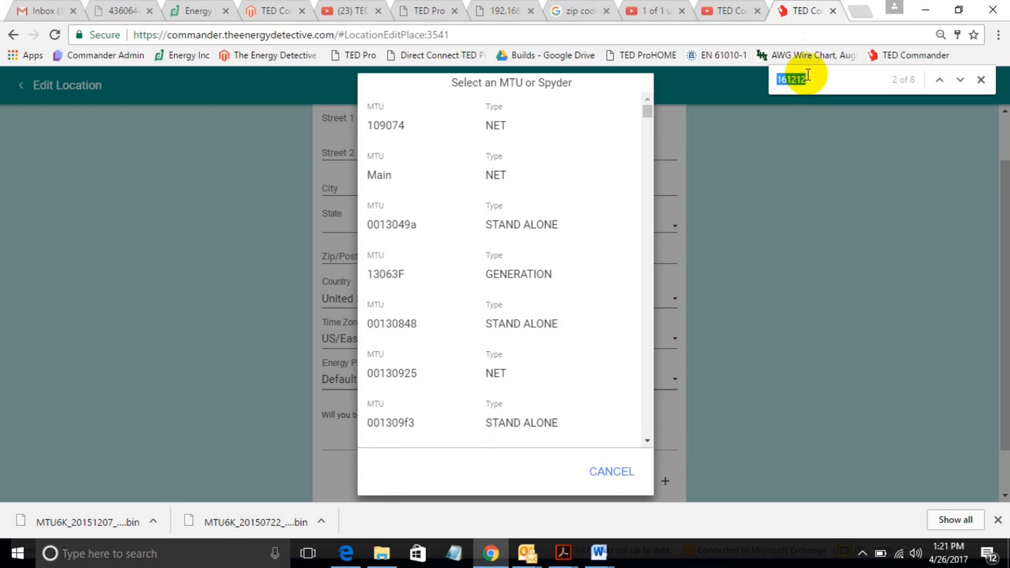
pyautogui.write('16121')
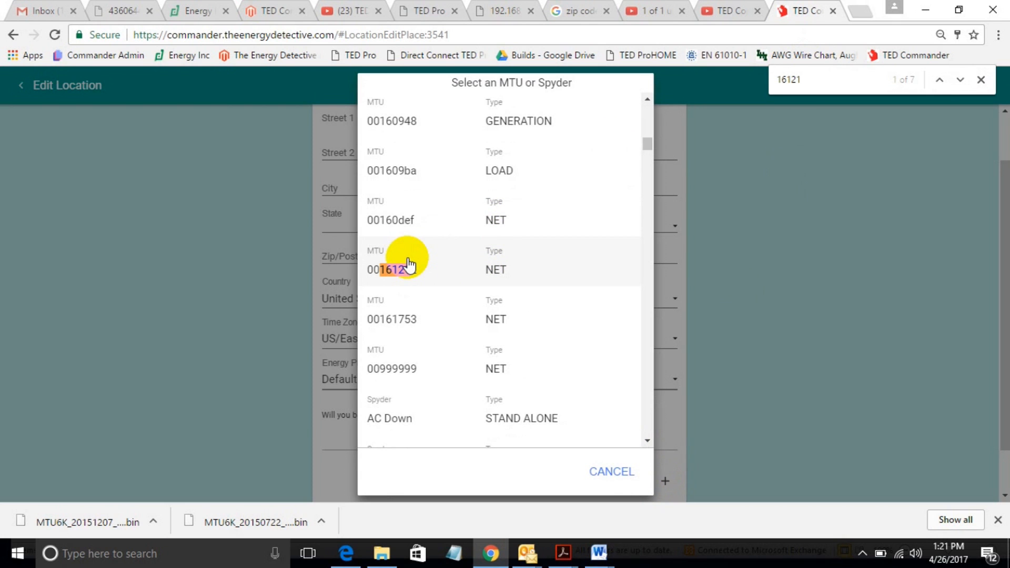
pyautogui.click(408, 266)
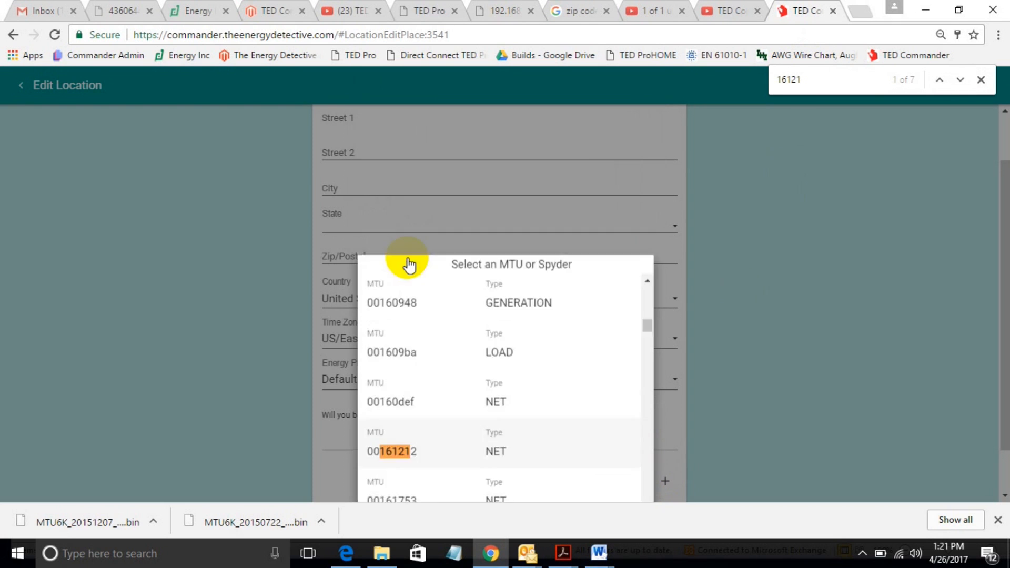
# Step: Search the device list for "ac" and add the stand-alone AC Spyder to the New Total location
pyautogui.moveTo(999, 406); pyautogui.dragTo(996, 552)
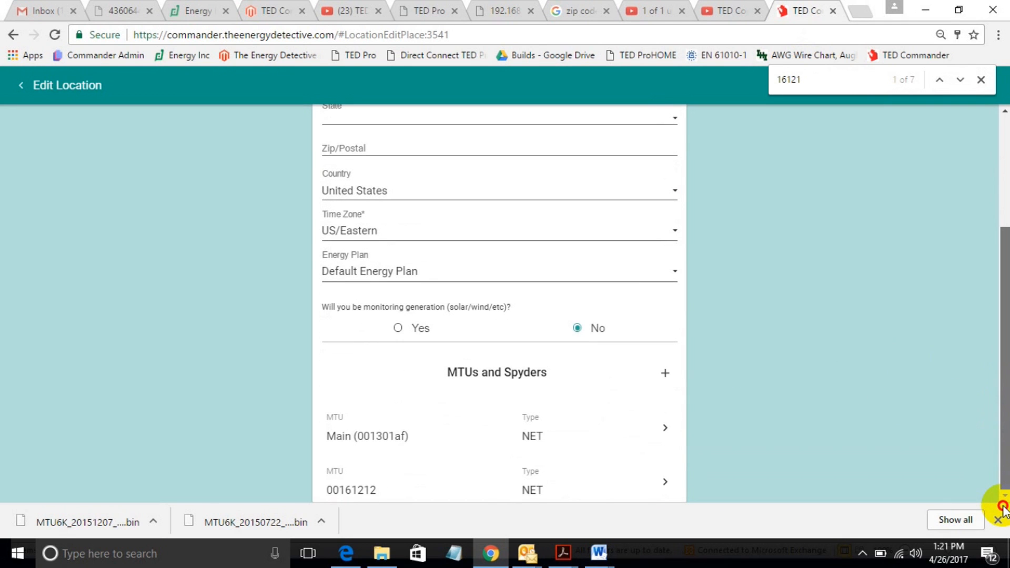
pyautogui.click(667, 374)
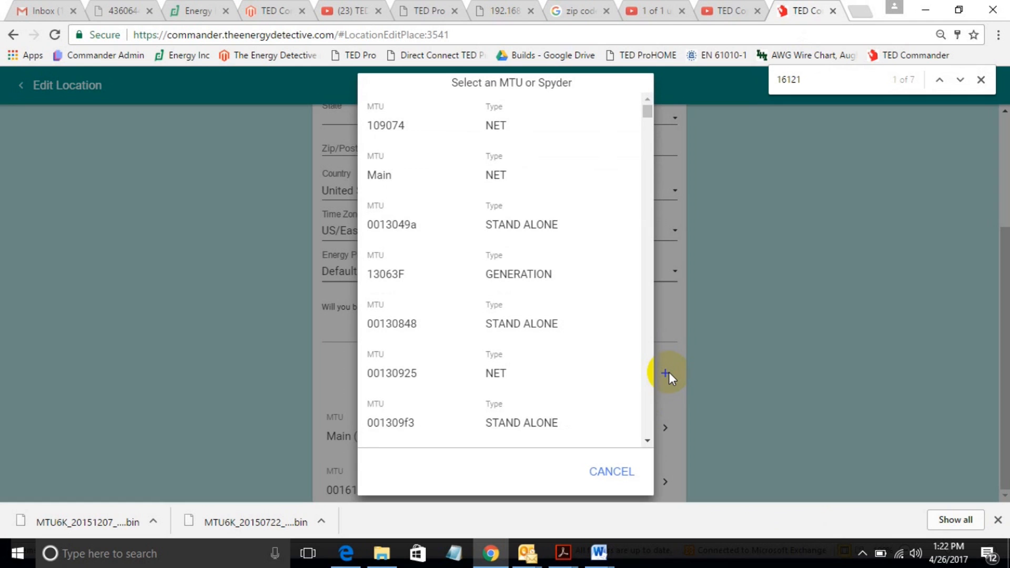
pyautogui.hotkey('ctrl', 'f')
pyautogui.write('ac')
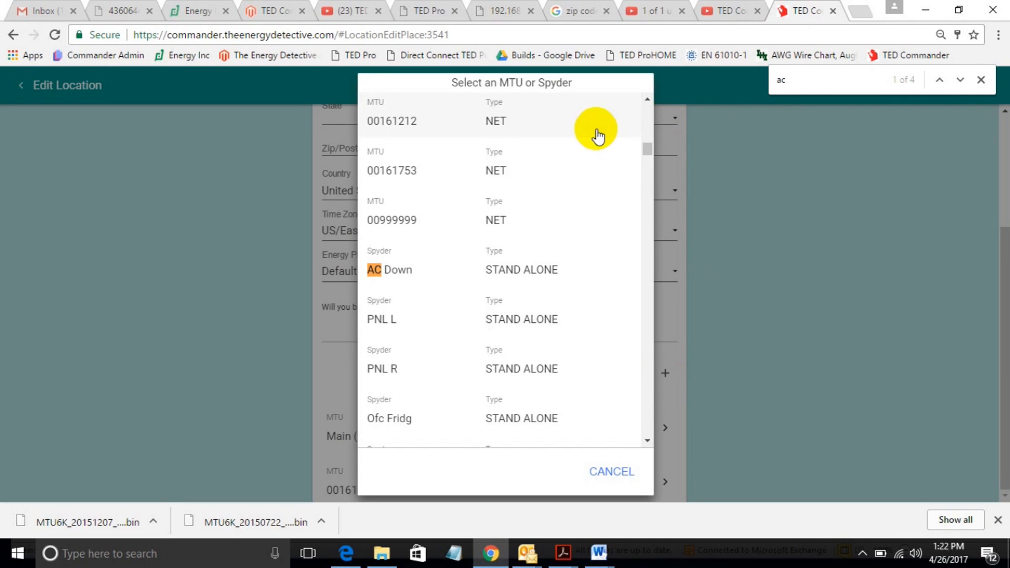
pyautogui.moveTo(649, 143); pyautogui.dragTo(649, 405)
pyautogui.click(563, 413)
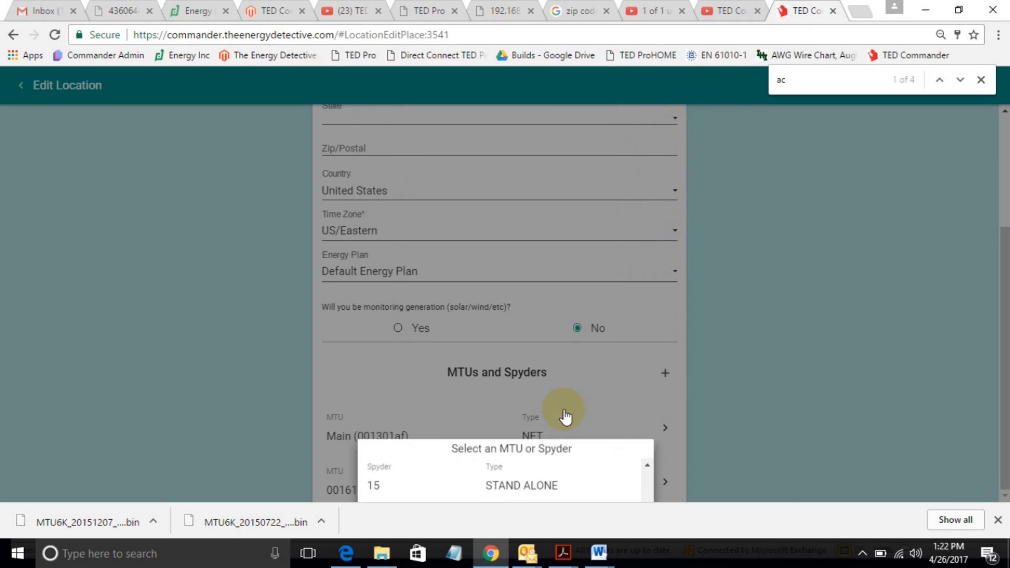
# Step: Search the device list for "fu" and add the stand-alone Furnace Spyder to the New Total location
pyautogui.moveTo(785, 80); pyautogui.dragTo(762, 83)
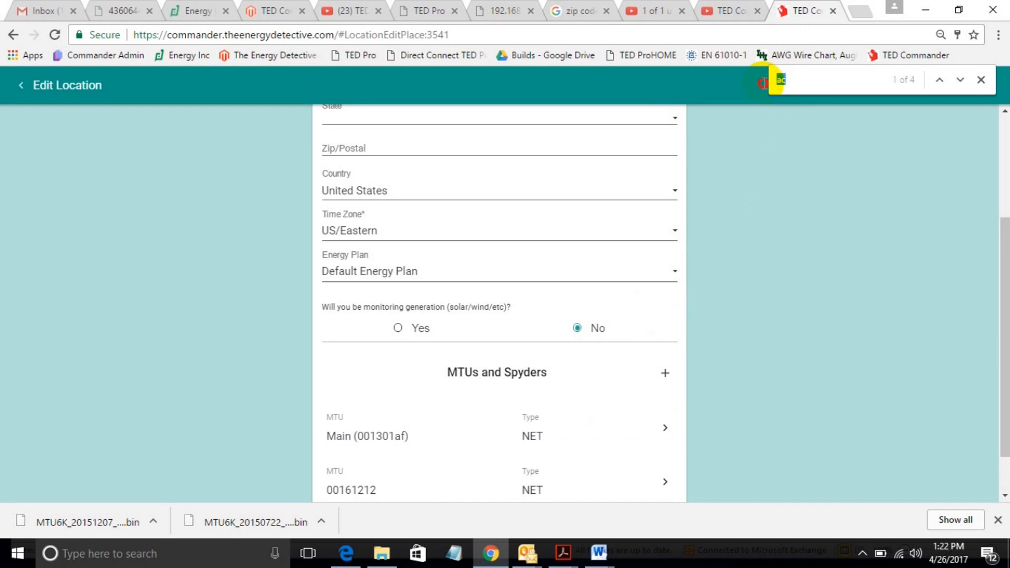
pyautogui.write('fur')
pyautogui.click(666, 373)
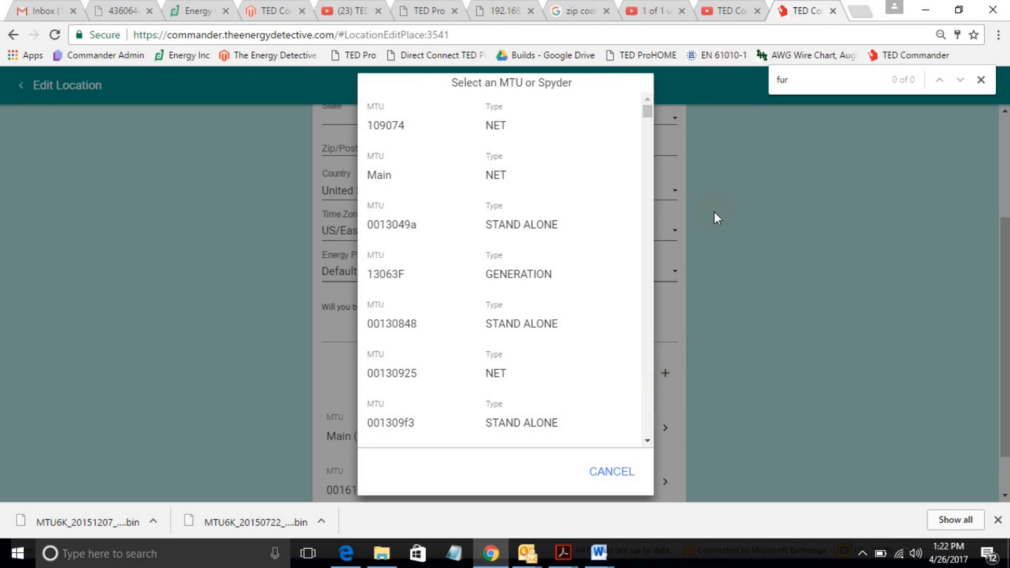
pyautogui.click(797, 83)
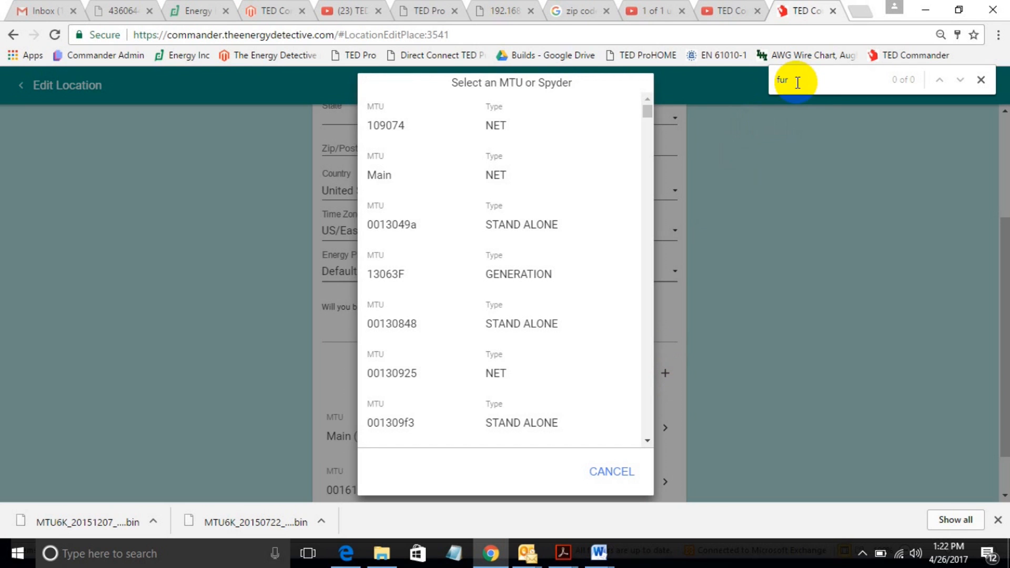
pyautogui.press('BackSpace')
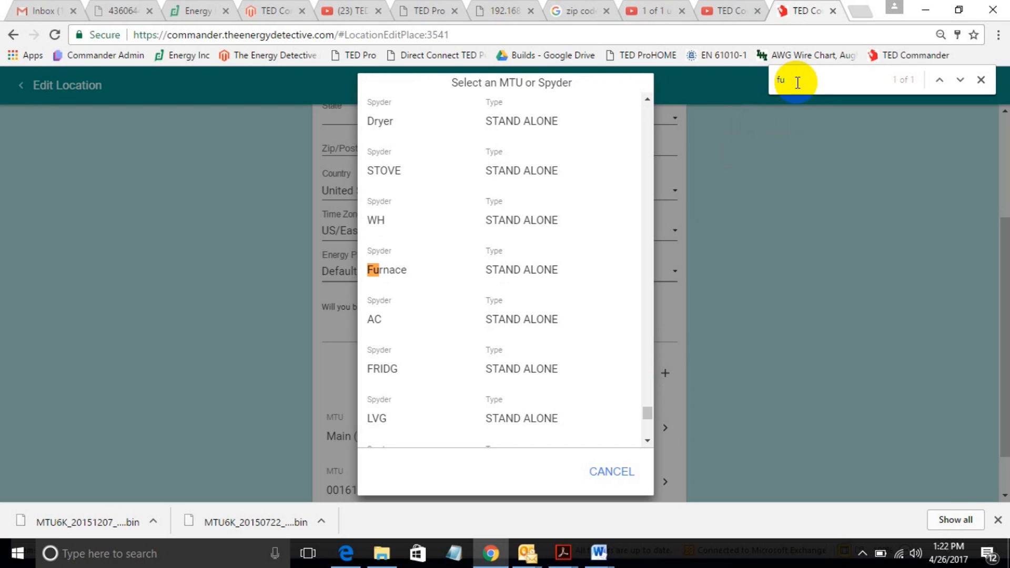
pyautogui.click(397, 269)
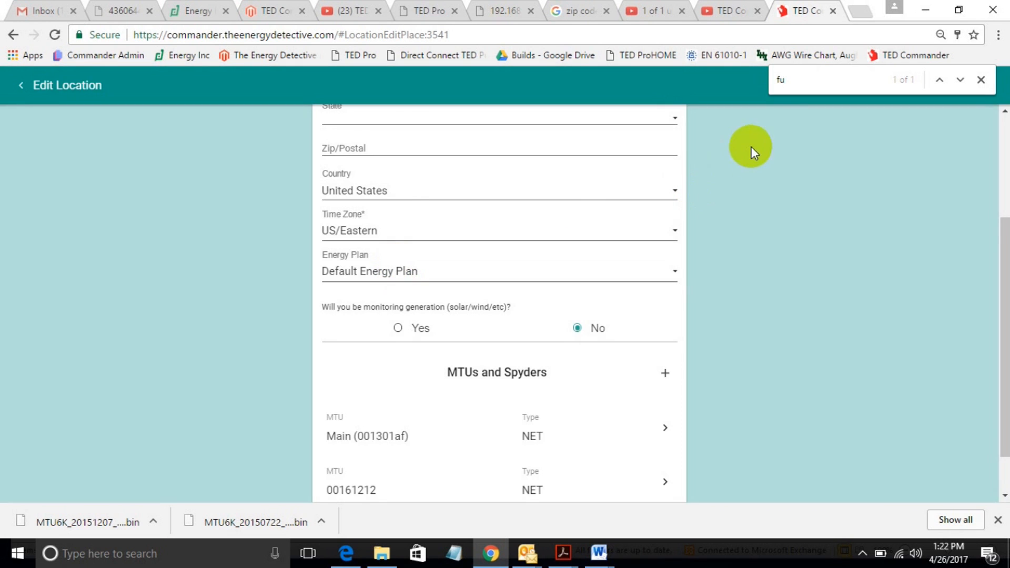
# Step: Search the device list for "sto" and add the stand-alone STOVE Spyder to the New Total location
pyautogui.click(664, 373)
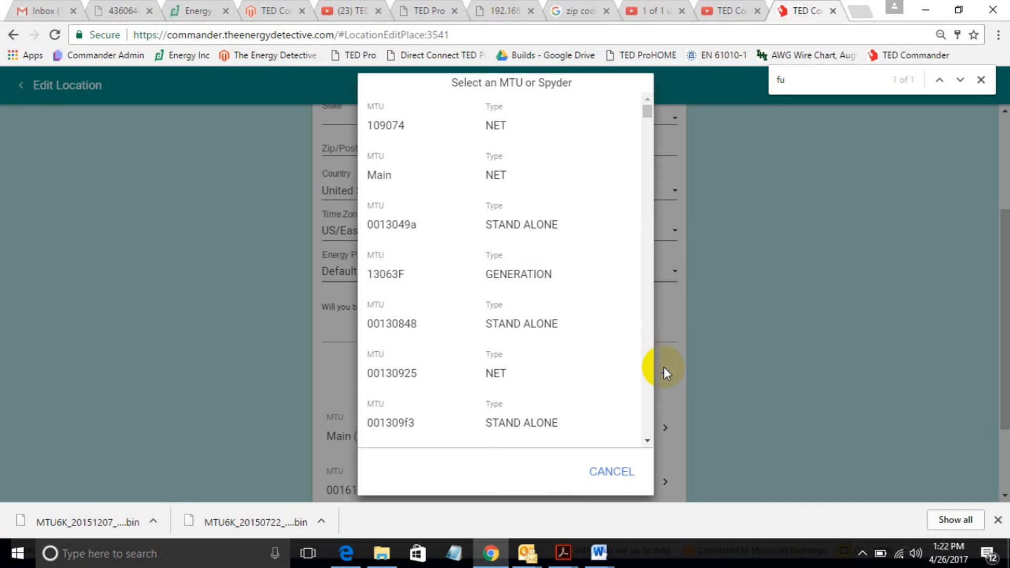
pyautogui.click(759, 84)
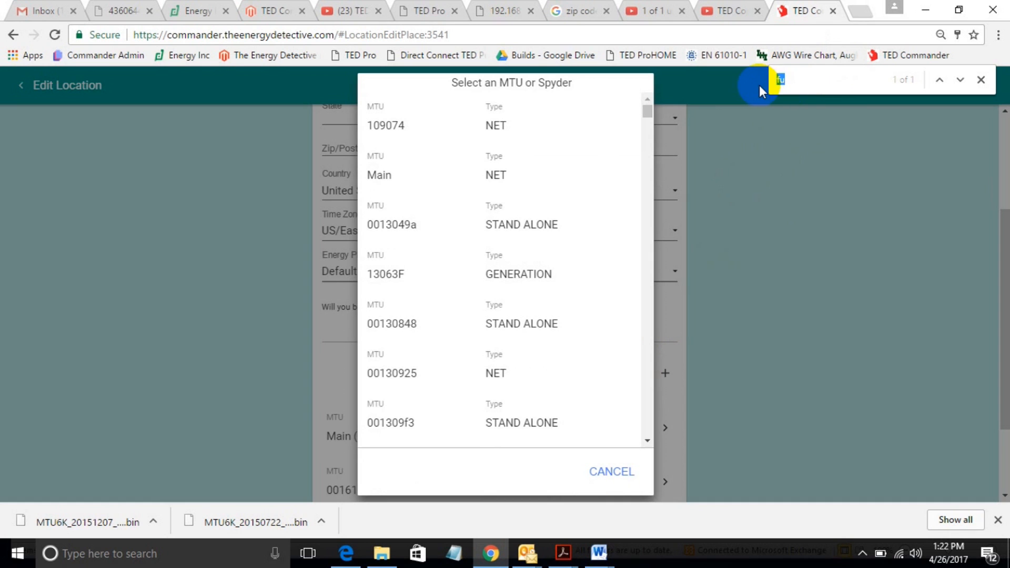
pyautogui.write('sto')
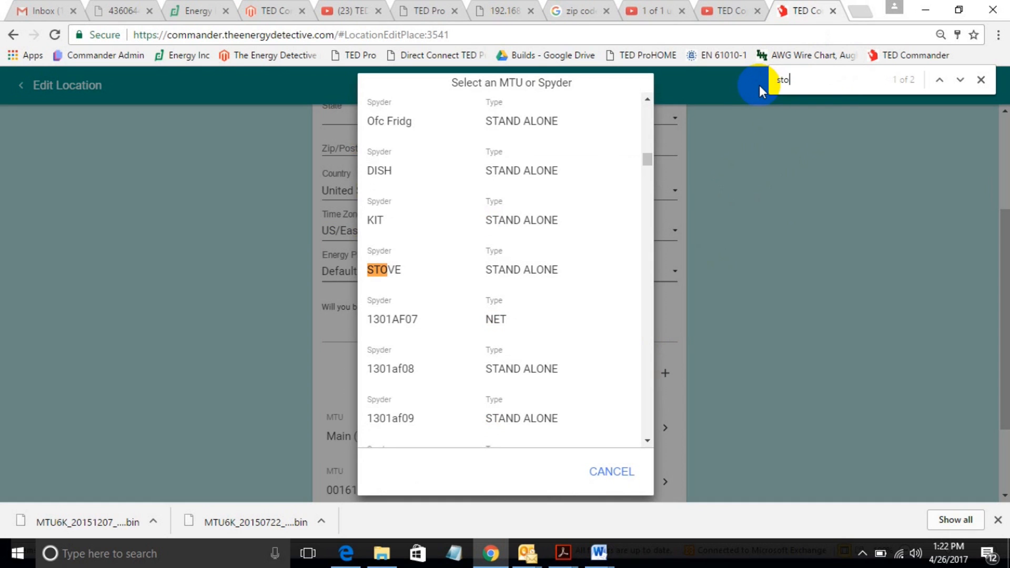
pyautogui.click(492, 266)
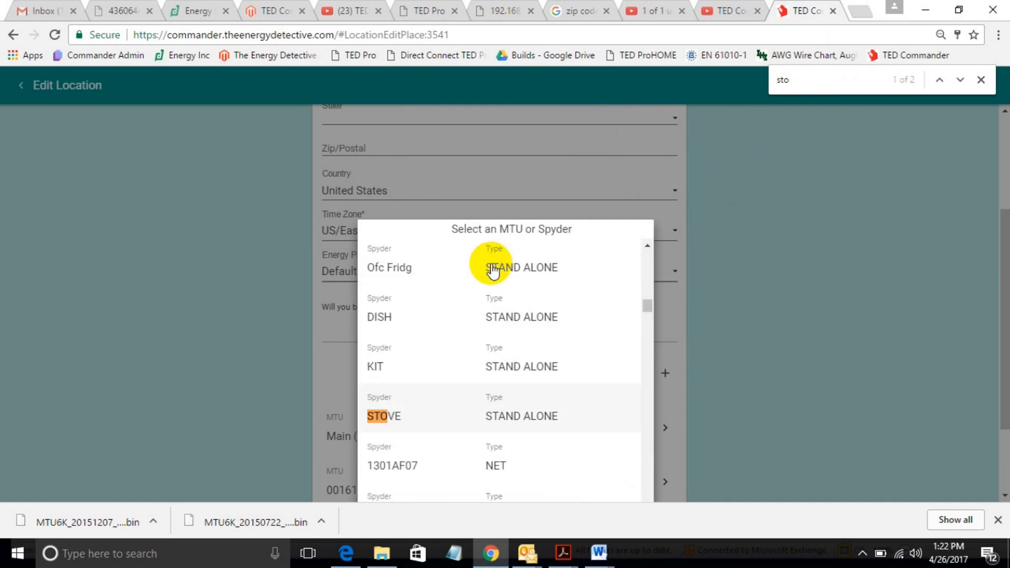
# Step: Switch to the Word document to check which devices belong to each building, and return to the location form
pyautogui.click(600, 555)
pyautogui.click(743, 495)
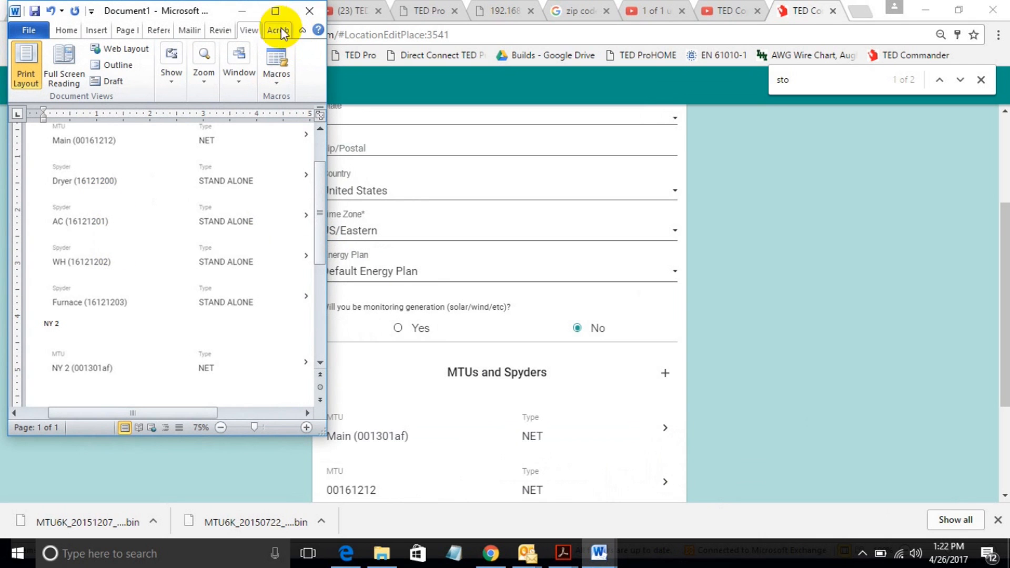
pyautogui.click(245, 12)
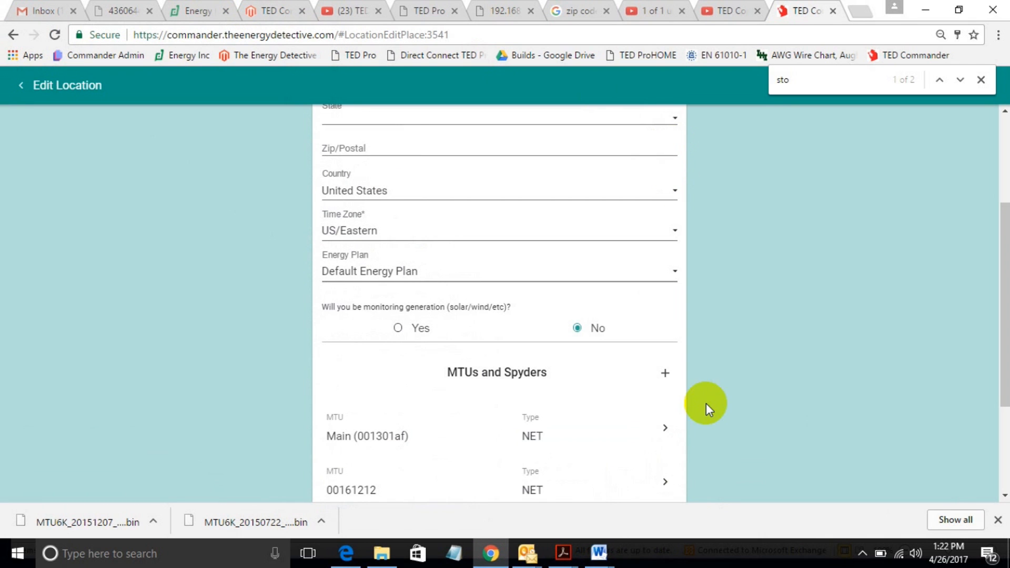
# Step: Search the device list for "dr" and add the stand-alone DRYER Spyder to the New Total location
pyautogui.click(665, 374)
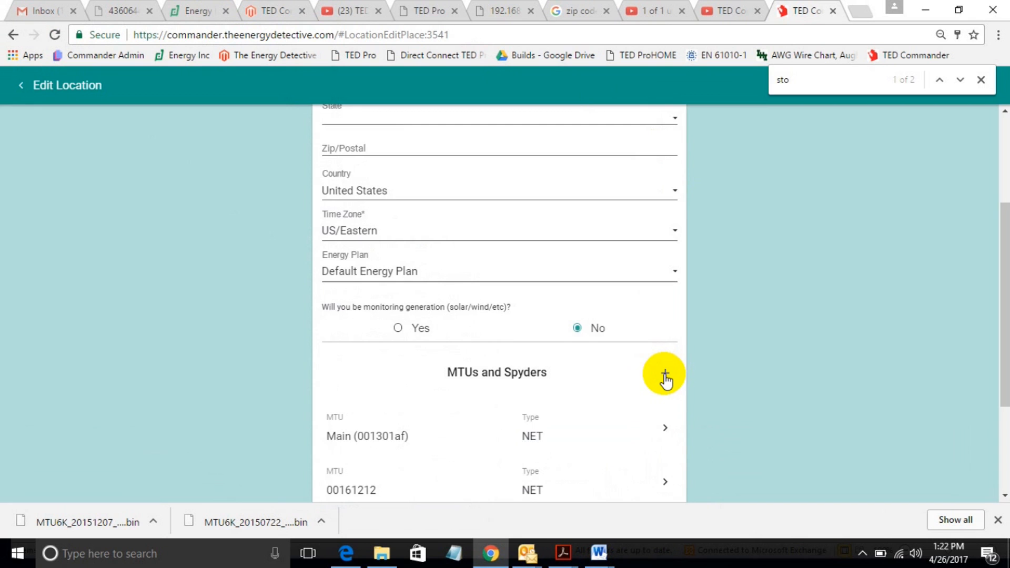
pyautogui.click(665, 374)
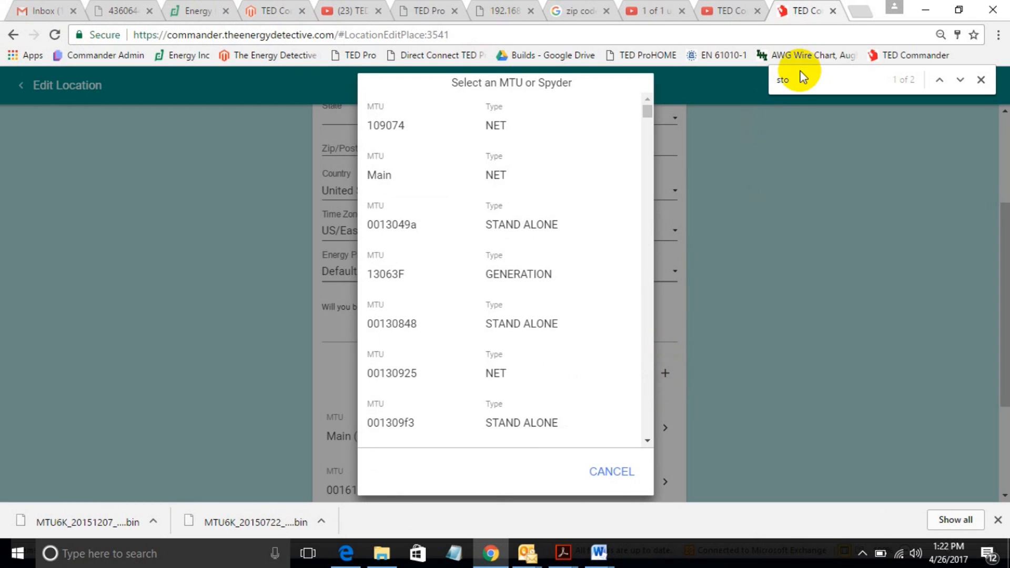
pyautogui.hotkey('ctrl', 'f')
pyautogui.write('dr')
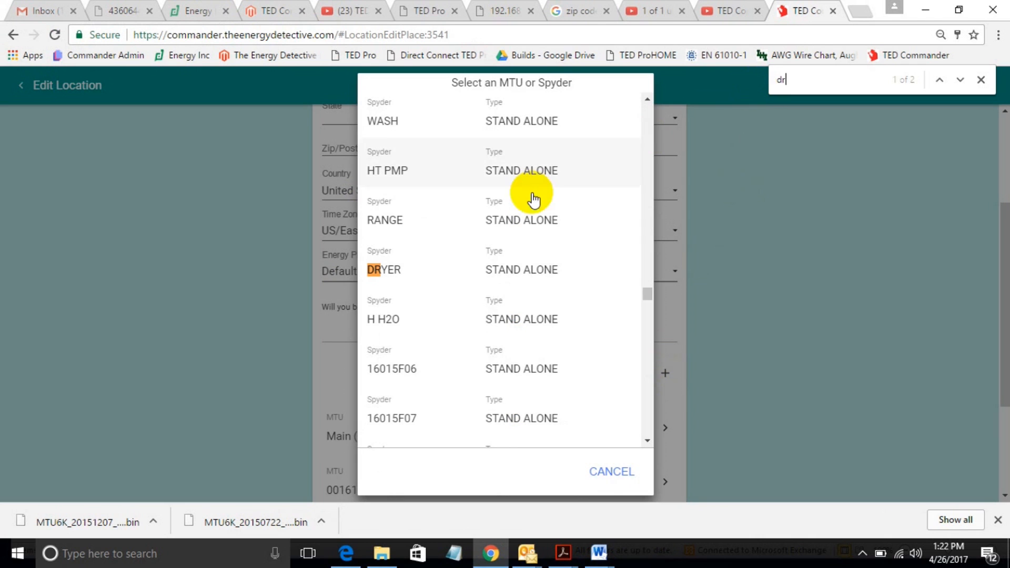
pyautogui.click(481, 279)
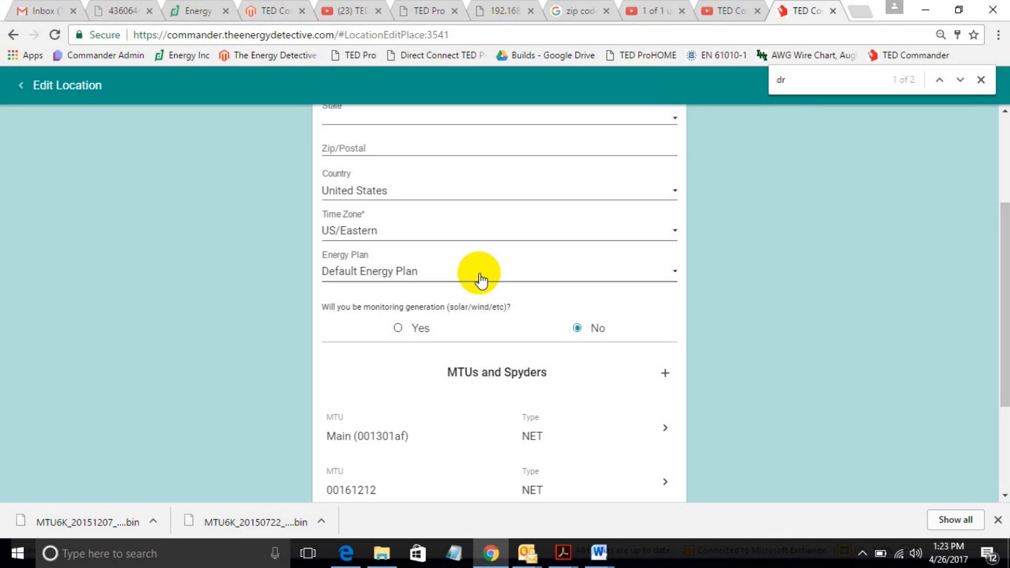
# Step: Search the device list for "wh" and add the stand-alone WH Spyder to the New Total location
pyautogui.click(666, 374)
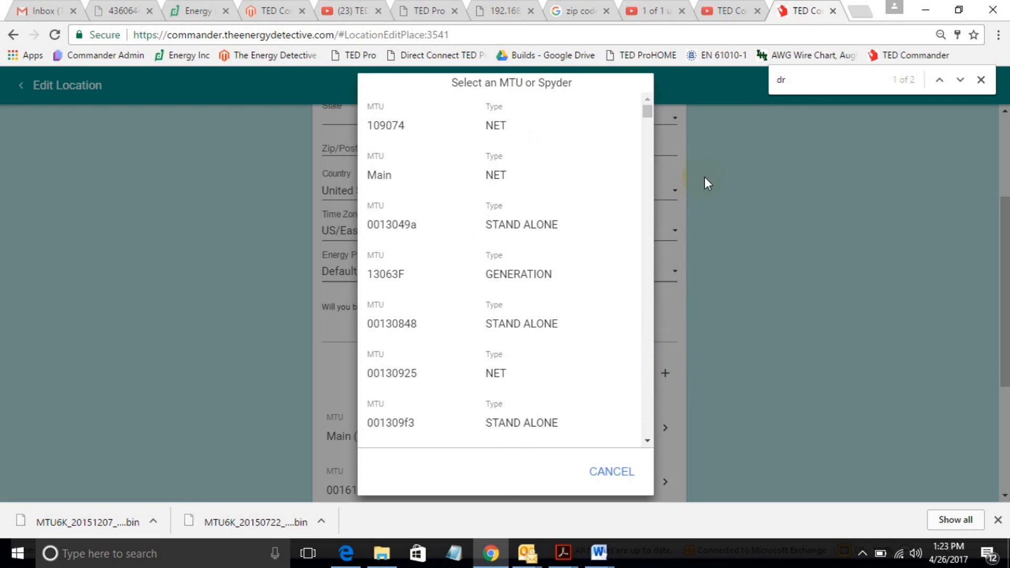
pyautogui.moveTo(798, 79); pyautogui.dragTo(755, 88)
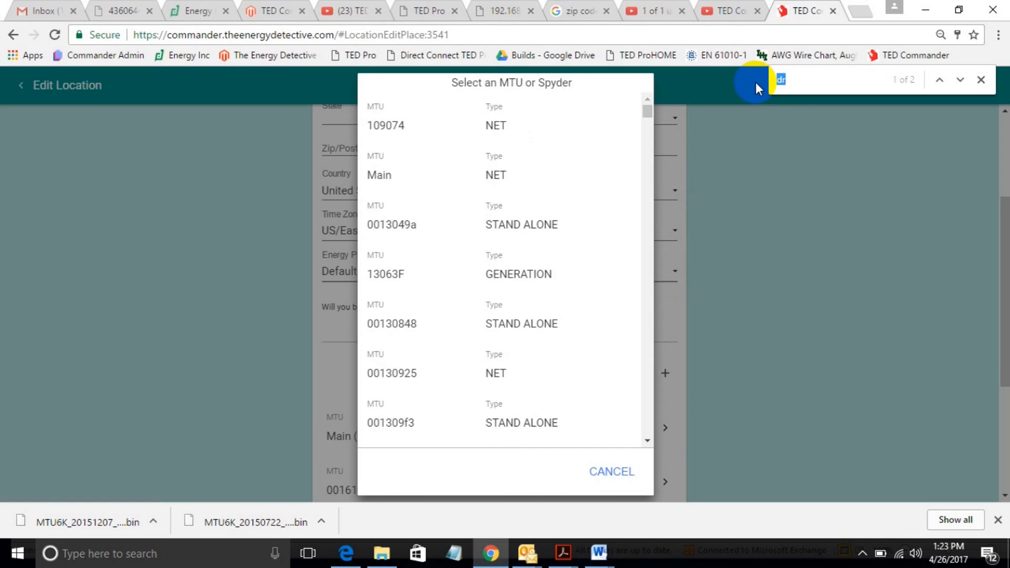
pyautogui.write('wh')
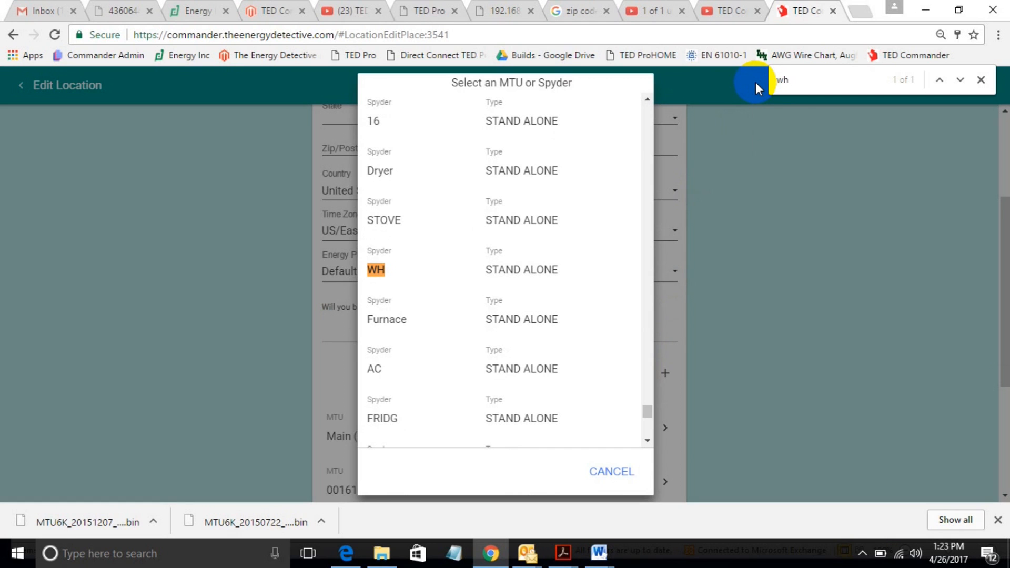
pyautogui.click(485, 273)
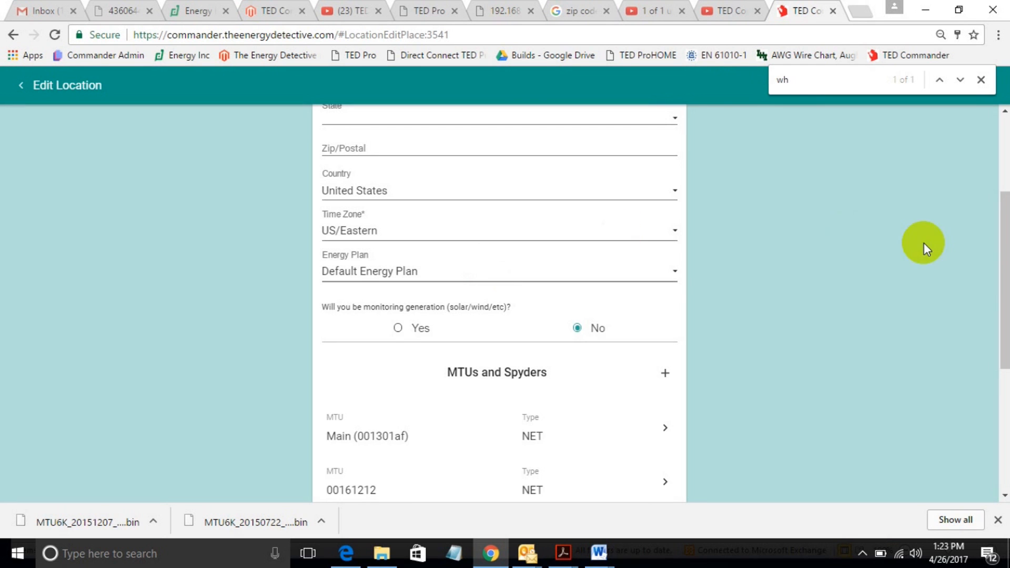
# Step: Review the assigned MTUs and Spyders, and fill in the New Total location's street address and city
pyautogui.moveTo(1006, 260); pyautogui.dragTo(1006, 414)
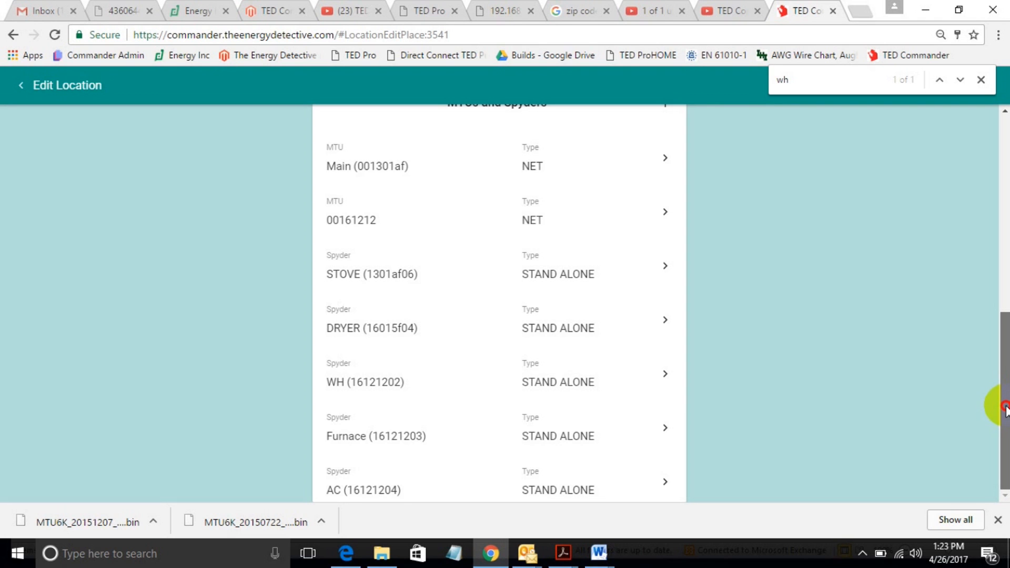
pyautogui.moveTo(1006, 413); pyautogui.dragTo(998, 268)
pyautogui.moveTo(995, 213); pyautogui.dragTo(996, 170)
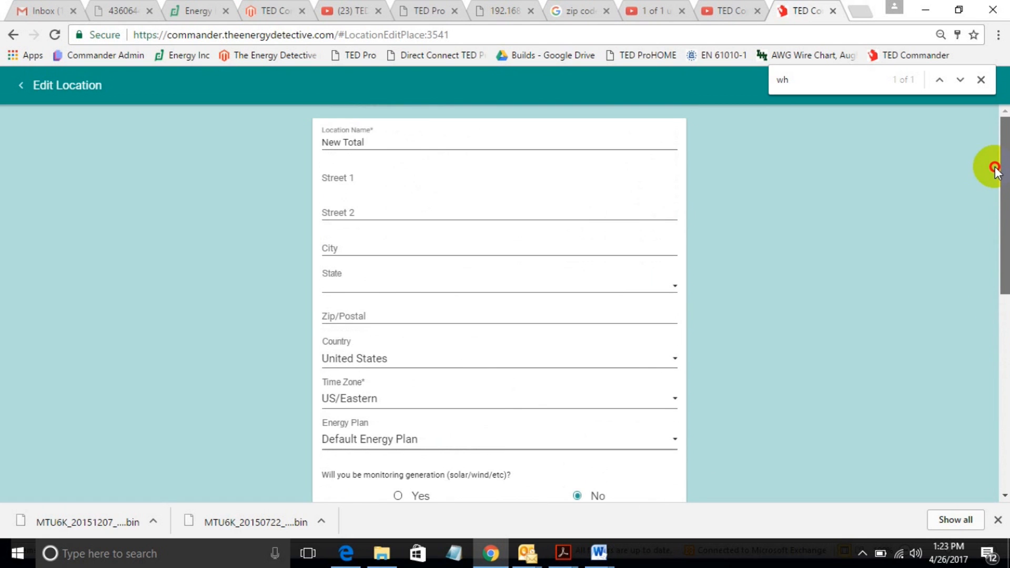
pyautogui.click(407, 177)
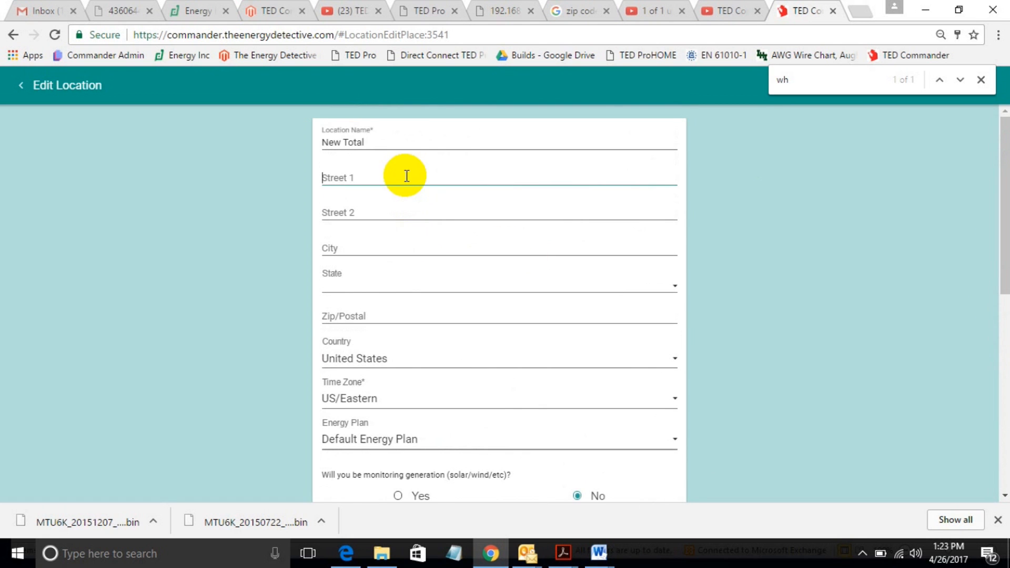
pyautogui.write('123 Broad Street')
pyautogui.click(360, 250)
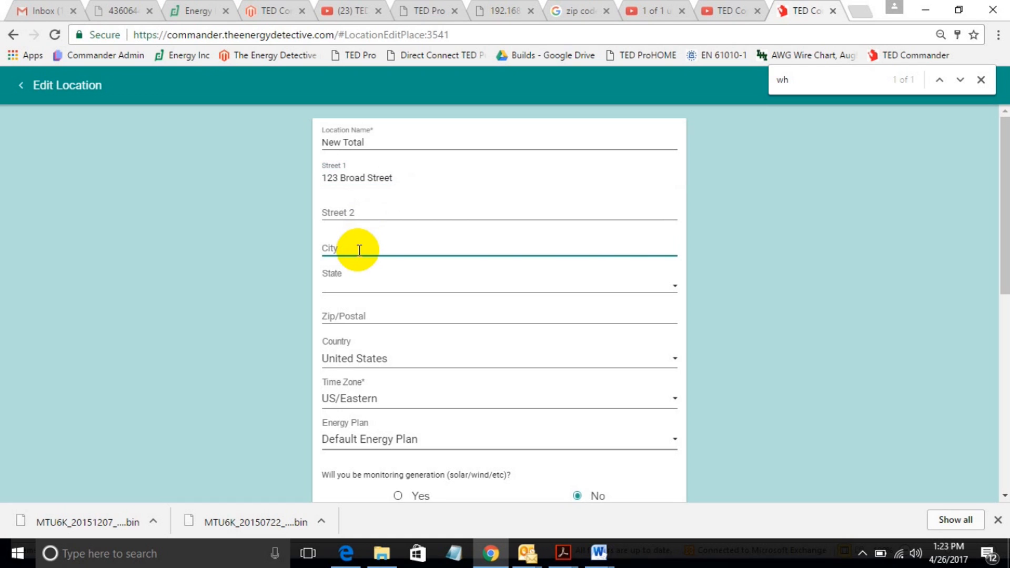
pyautogui.write('New Yor')
# Step: Set the location's state to New York and enter its postal code
pyautogui.click(355, 286)
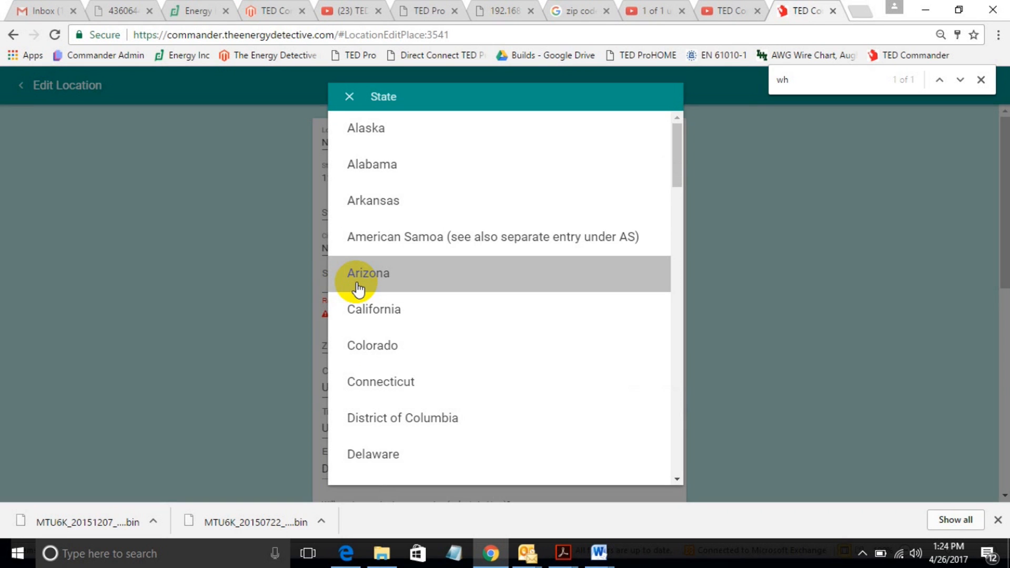
pyautogui.scroll(-15, 357, 288)
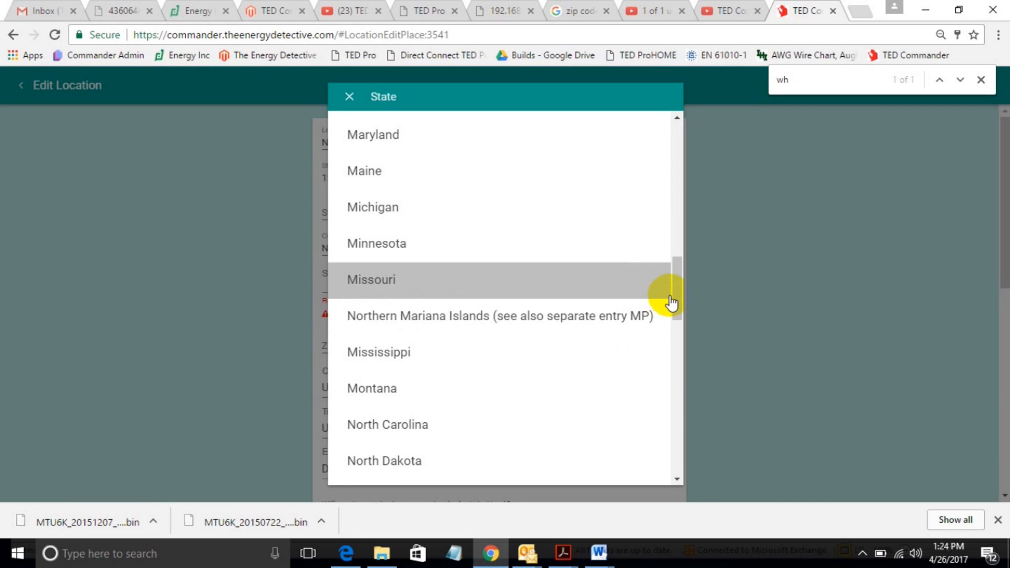
pyautogui.moveTo(674, 295); pyautogui.dragTo(674, 355)
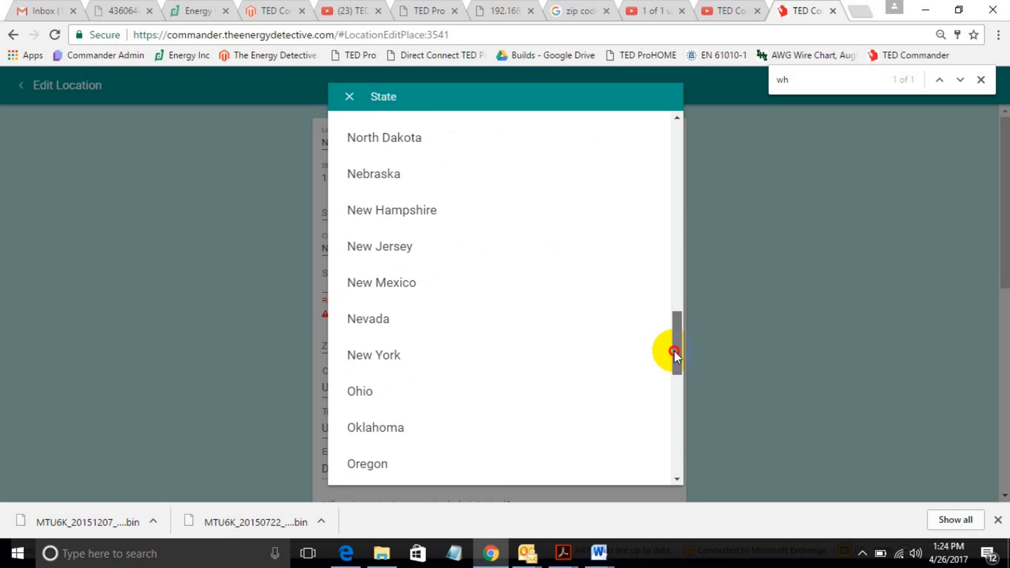
pyautogui.click(549, 362)
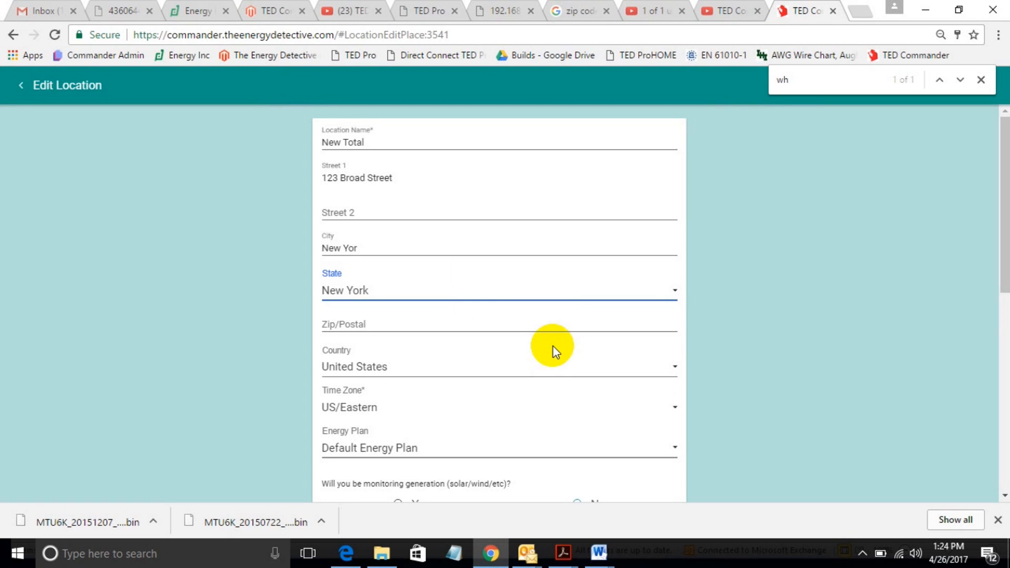
pyautogui.click(523, 318)
pyautogui.write('10001')
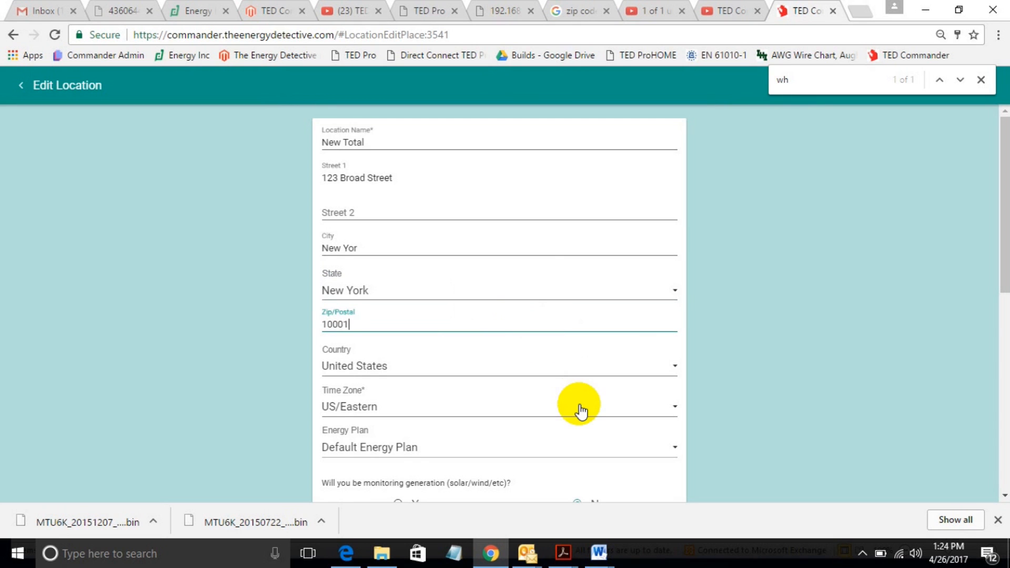
# Step: Change the New Total location's energy plan to New York
pyautogui.moveTo(1002, 279); pyautogui.dragTo(1003, 333)
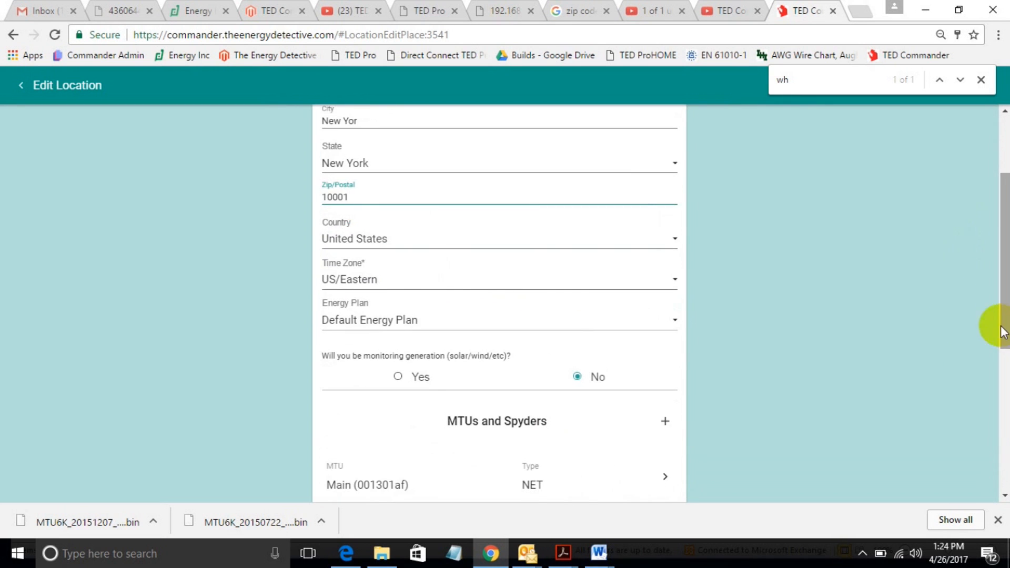
pyautogui.click(674, 319)
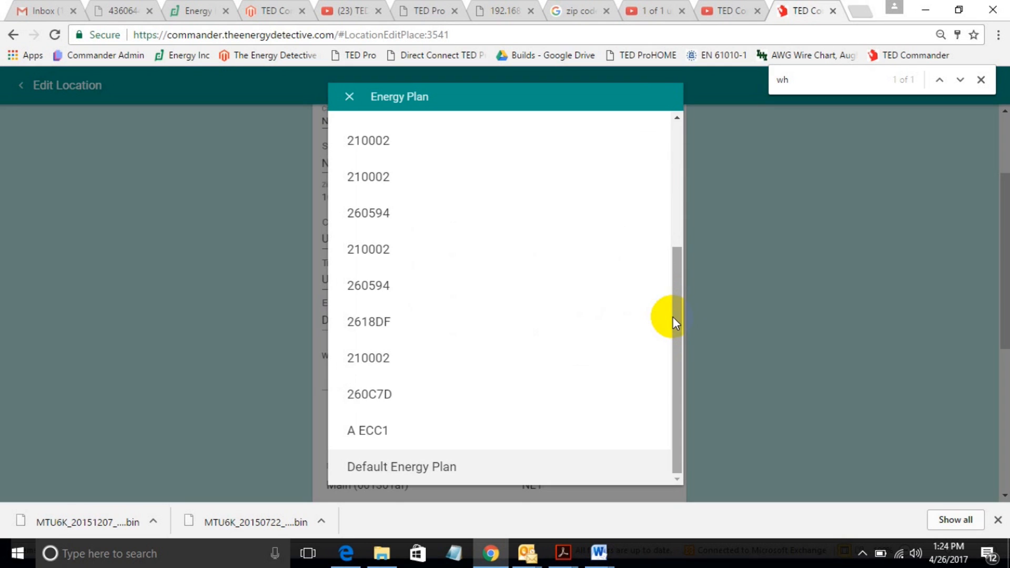
pyautogui.moveTo(679, 321); pyautogui.dragTo(676, 156)
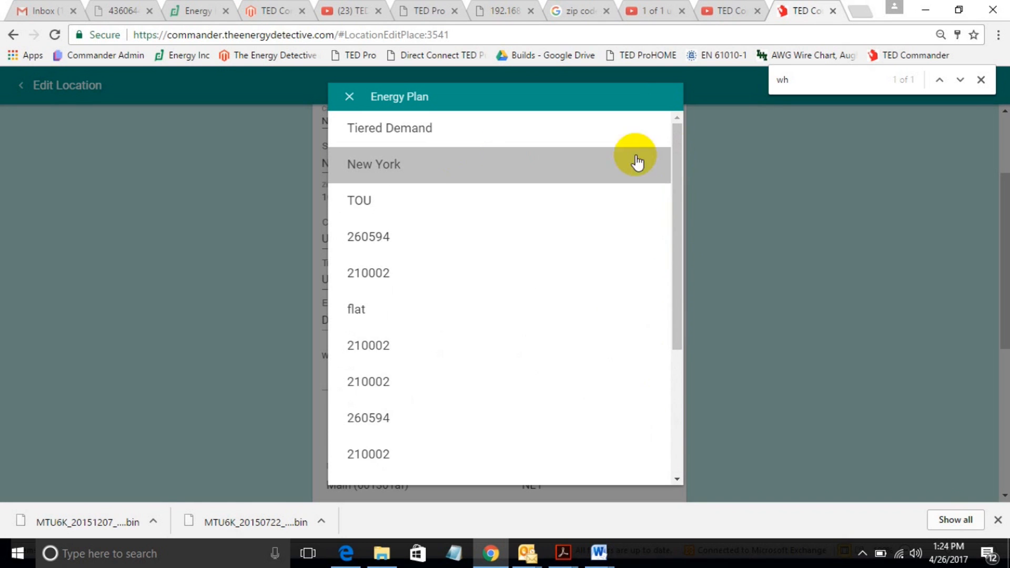
pyautogui.click(420, 164)
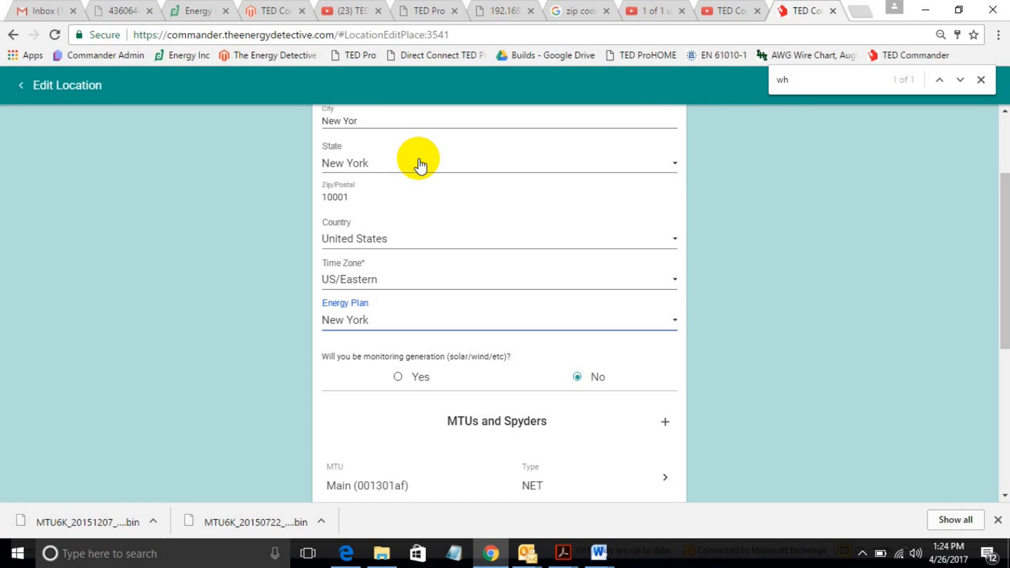
# Step: Leave the location settings for the dashboard and switch the displayed location to New Total
pyautogui.moveTo(1003, 287); pyautogui.dragTo(1006, 210)
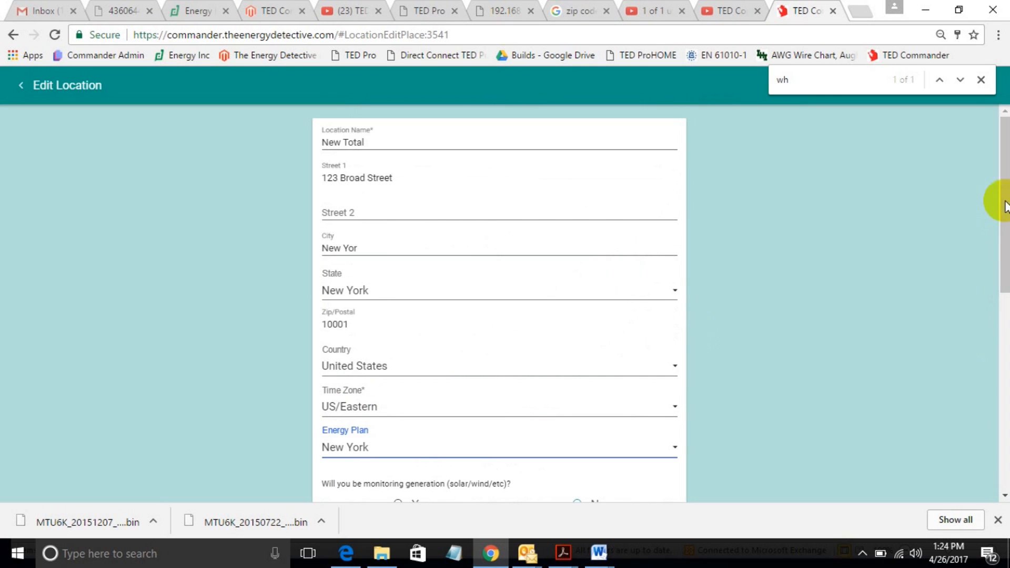
pyautogui.click(22, 86)
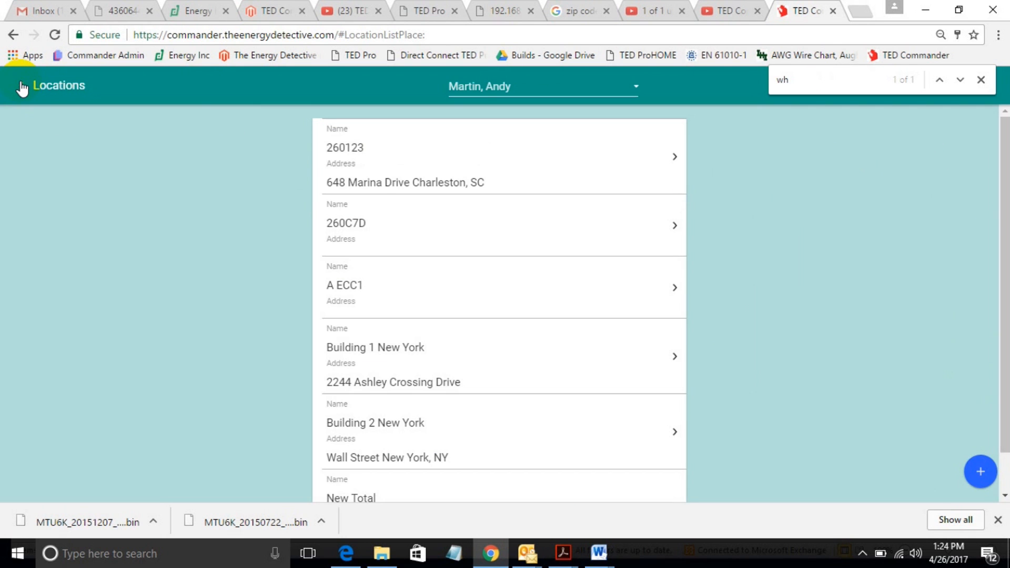
pyautogui.click(21, 86)
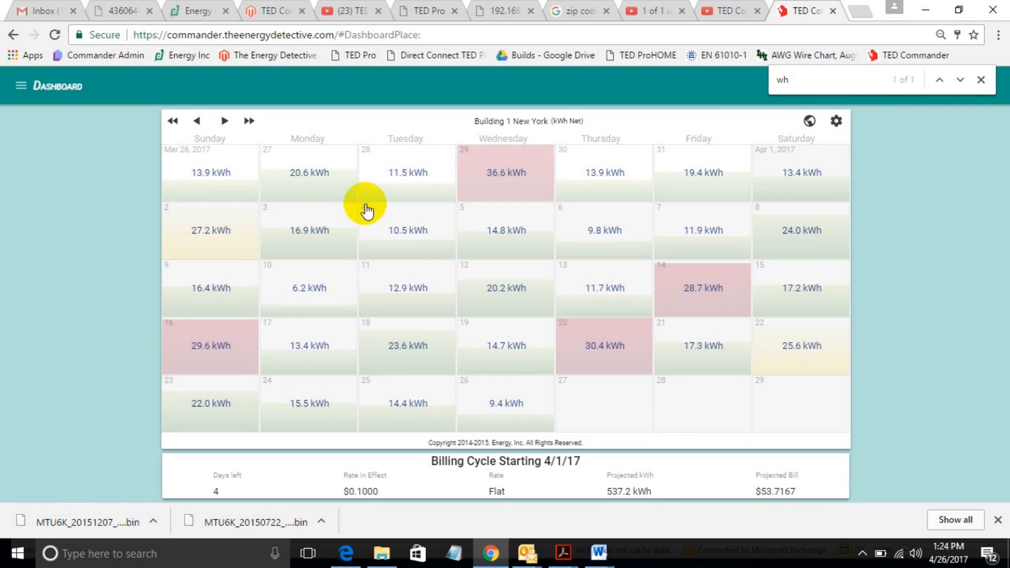
pyautogui.click(809, 122)
pyautogui.click(809, 122)
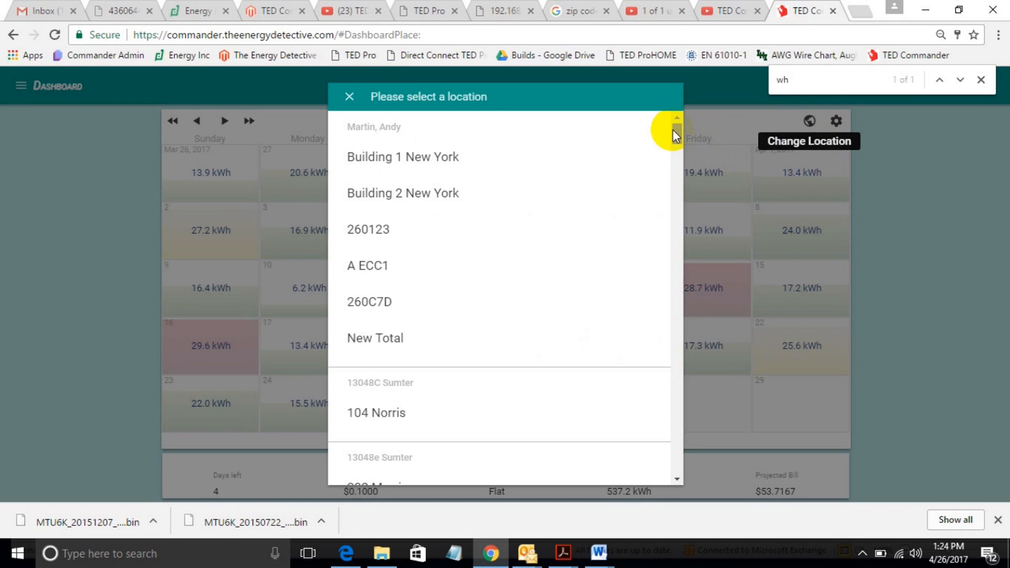
pyautogui.click(676, 134)
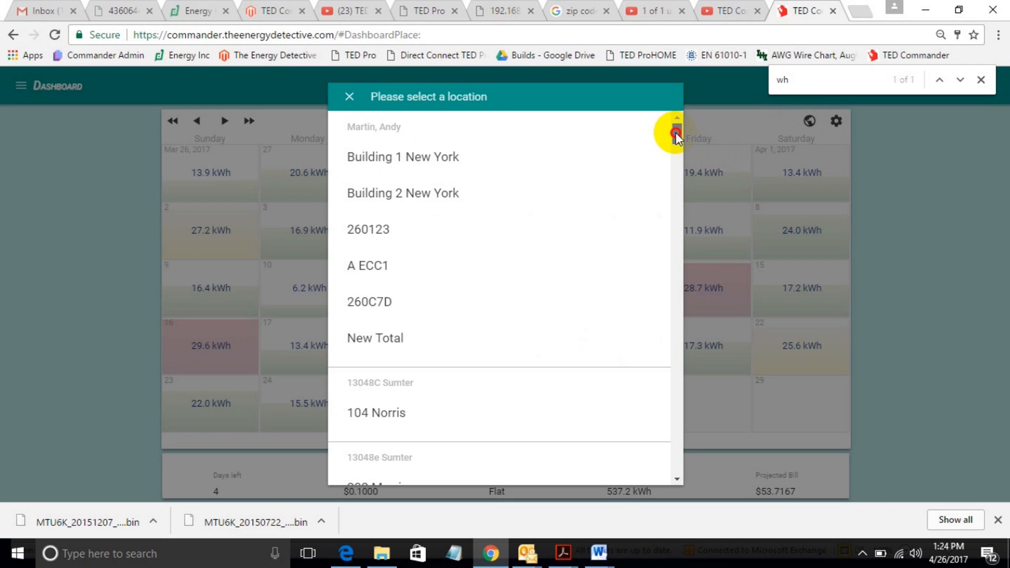
pyautogui.click(444, 336)
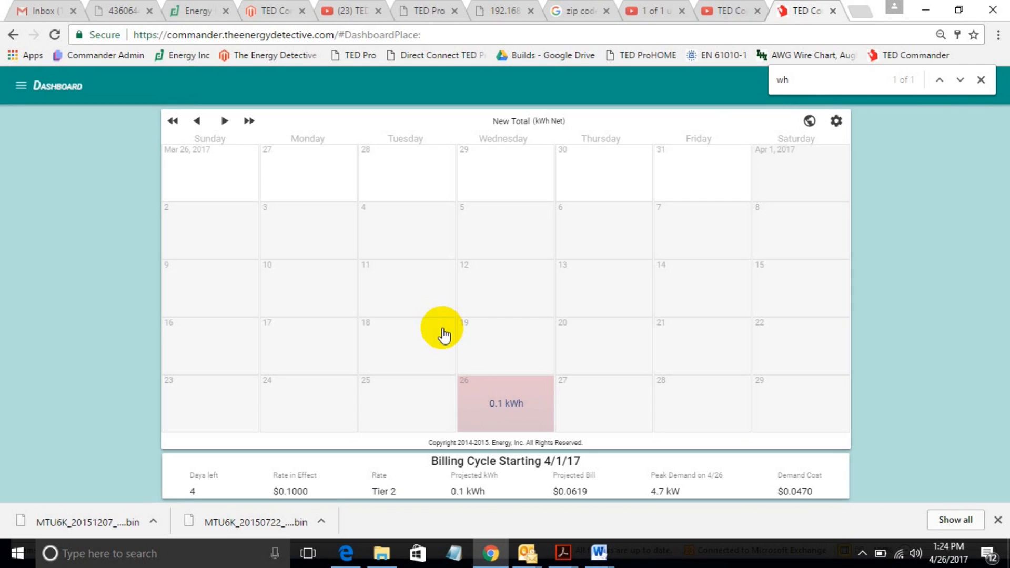
# Step: Reopen the New Total location for editing and rename it New York Total
pyautogui.click(526, 122)
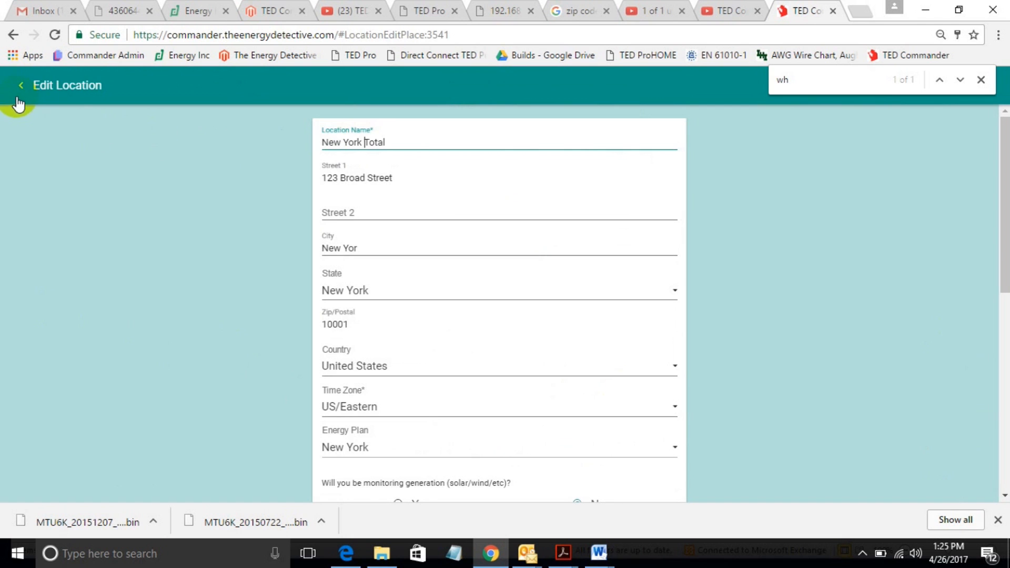
pyautogui.click(345, 203)
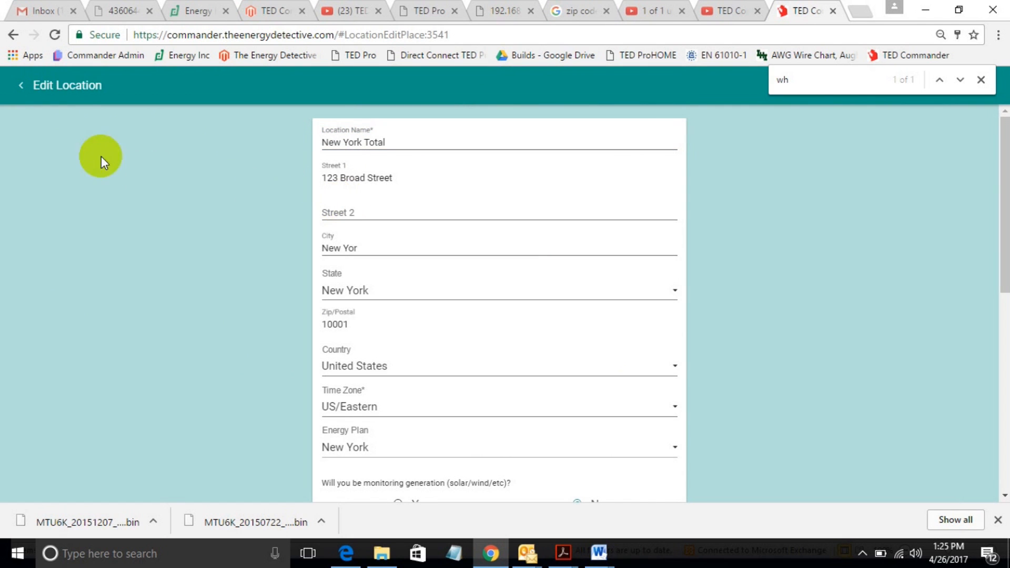
# Step: Leave the New York Total location settings and return to the dashboard
pyautogui.click(26, 91)
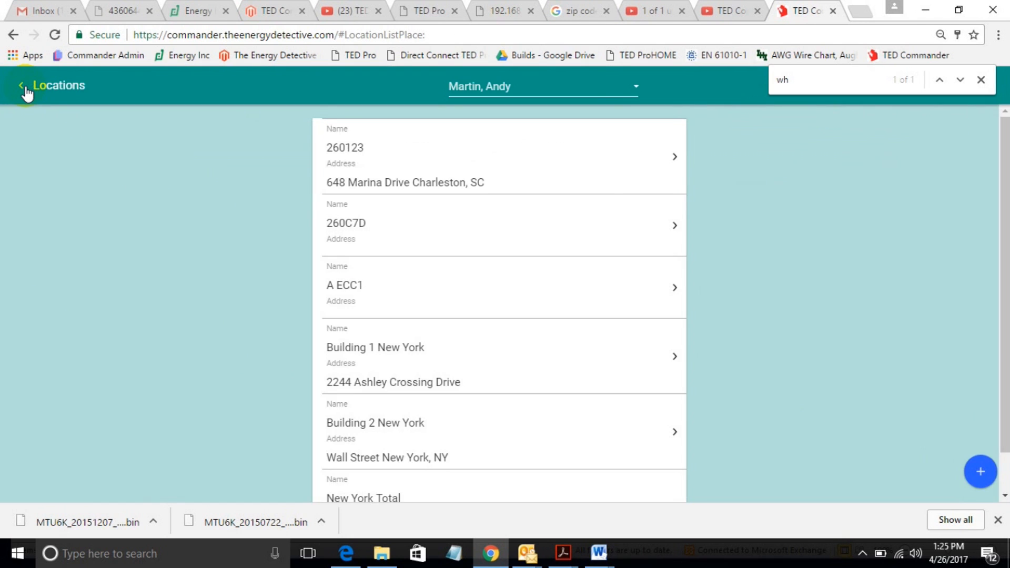
pyautogui.click(25, 90)
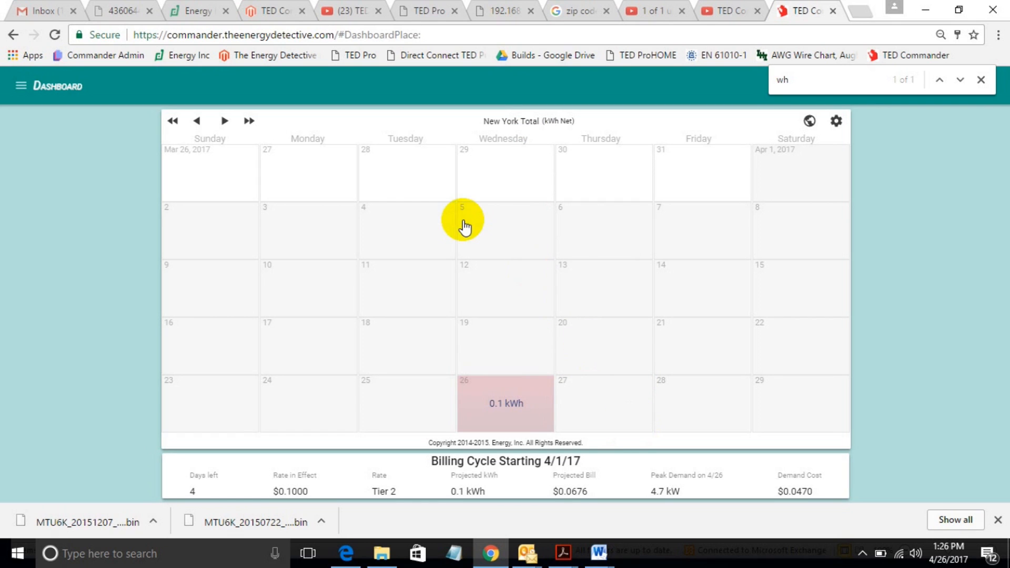
# Step: Reopen the New York Total location for editing and open the settings of its Main MTU
pyautogui.click(20, 87)
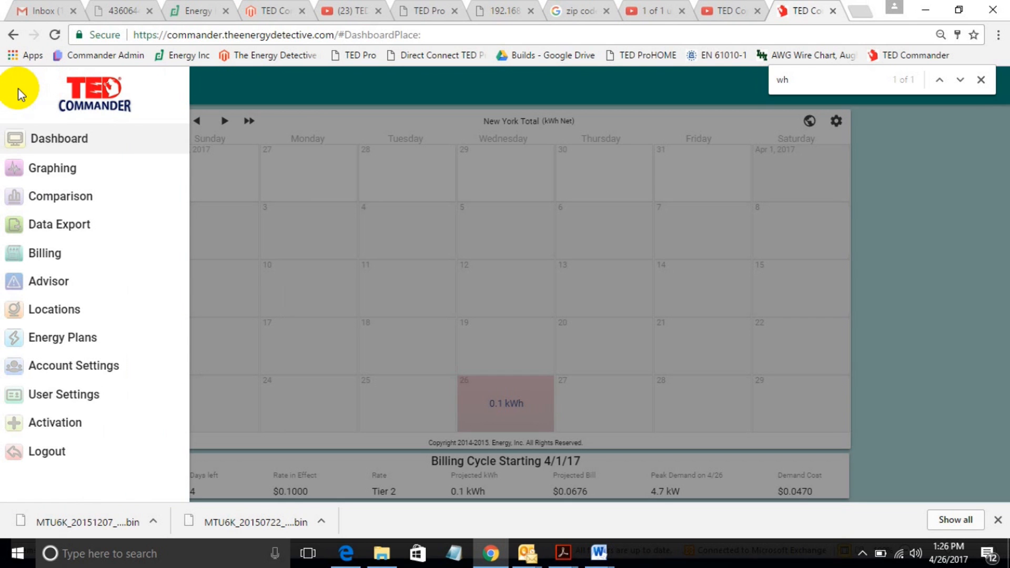
pyautogui.click(54, 309)
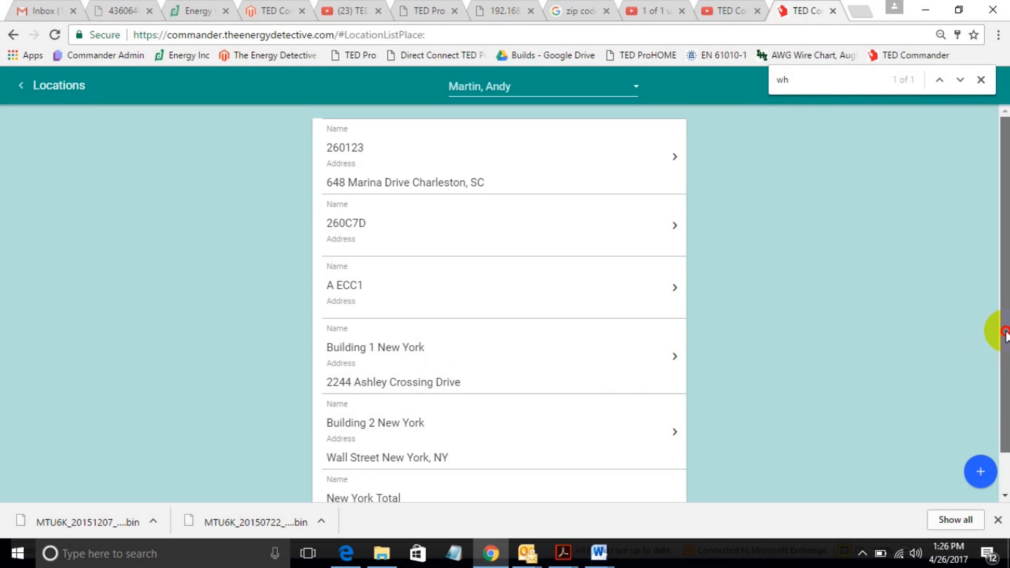
pyautogui.scroll(-1, 994, 332)
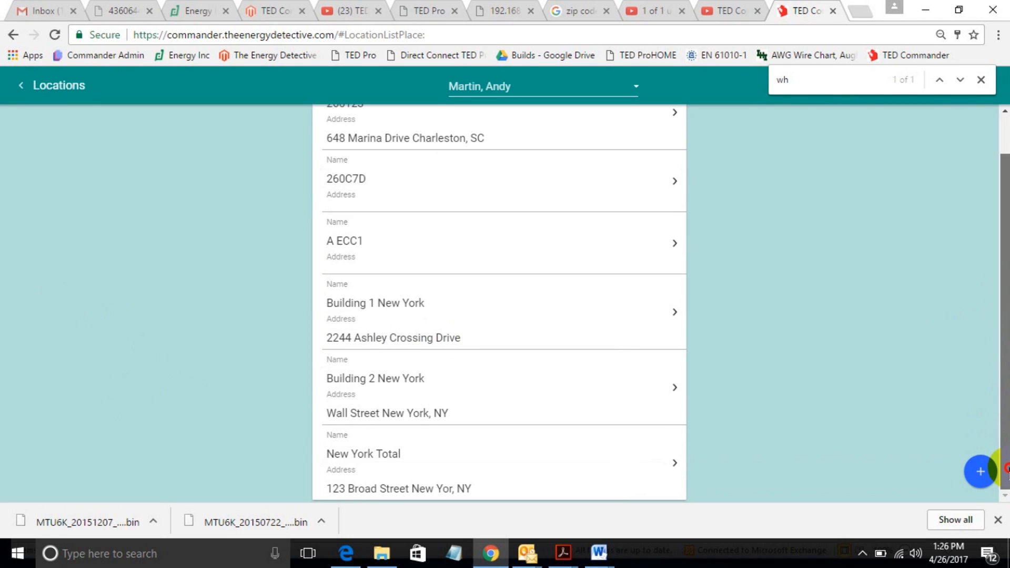
pyautogui.click(673, 463)
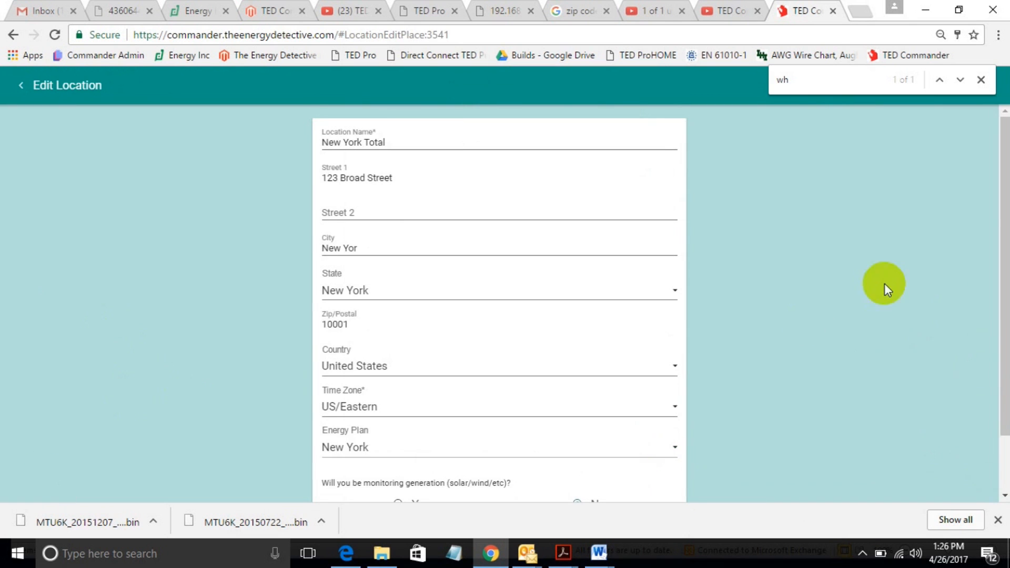
pyautogui.moveTo(1004, 195); pyautogui.dragTo(999, 333)
pyautogui.click(594, 287)
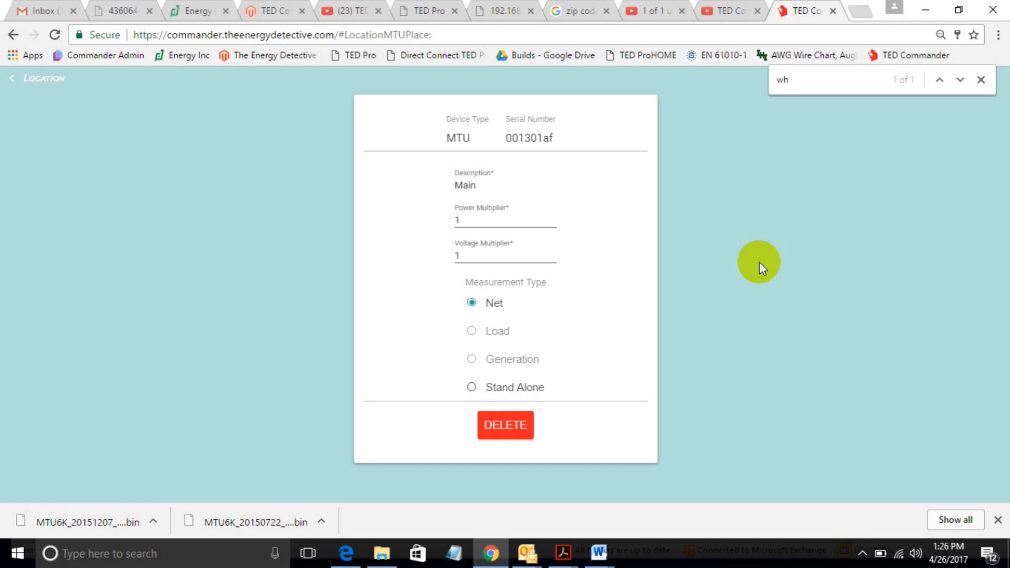
# Step: Review the Main MTU's Stand Alone and Net measurement types, leave it on Net, and return to the location settings
pyautogui.click(473, 390)
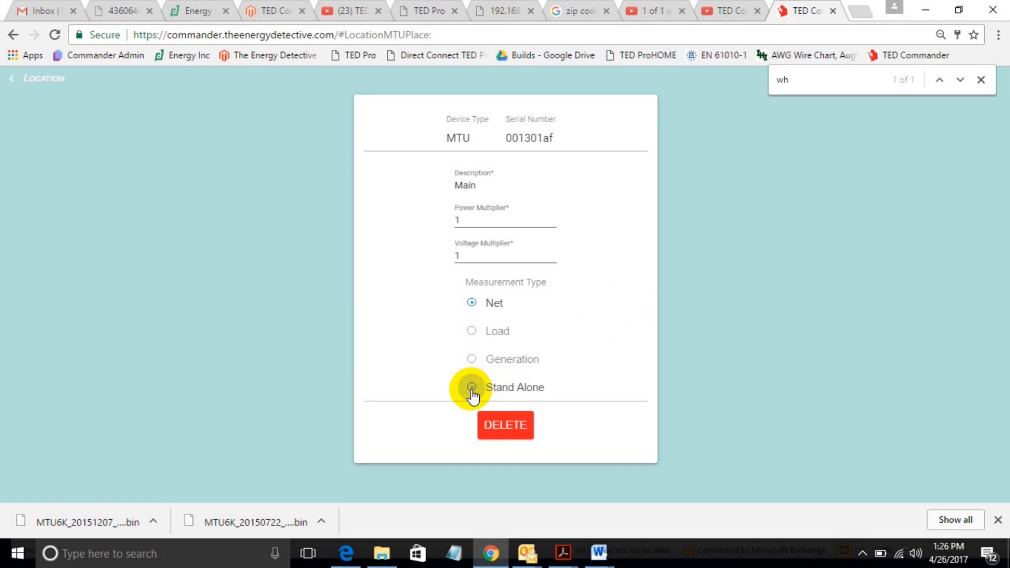
pyautogui.click(472, 306)
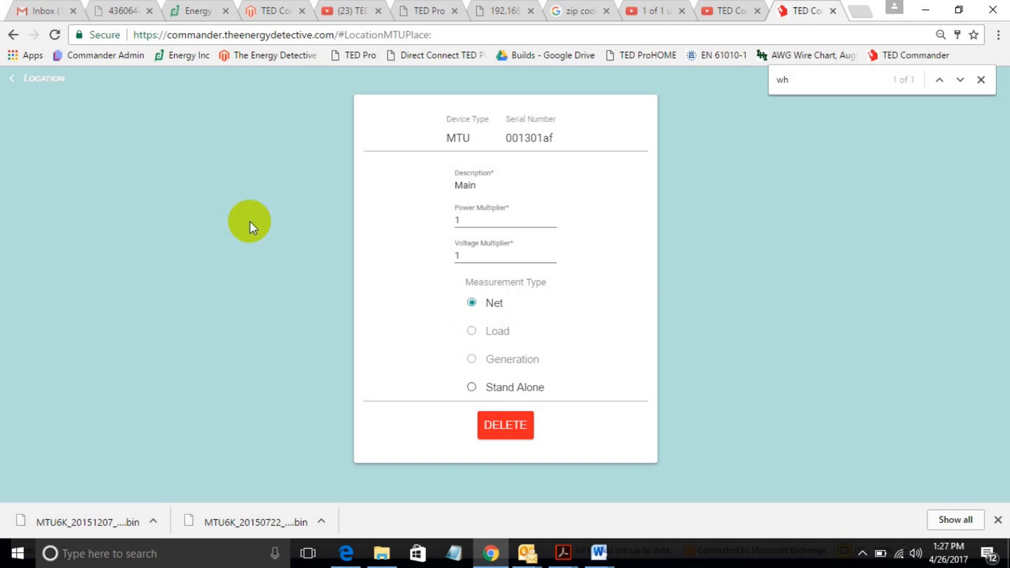
pyautogui.click(12, 79)
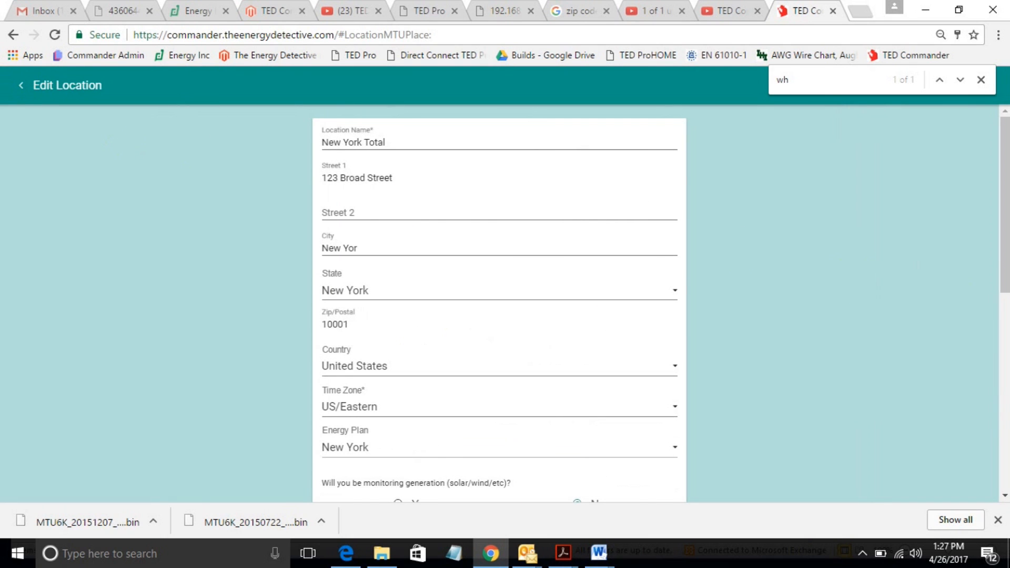
# Step: Examine the New York Total location's address, energy plan and generation settings and its full list of MTUs and Spyders
pyautogui.moveTo(1005, 268); pyautogui.dragTo(1001, 372)
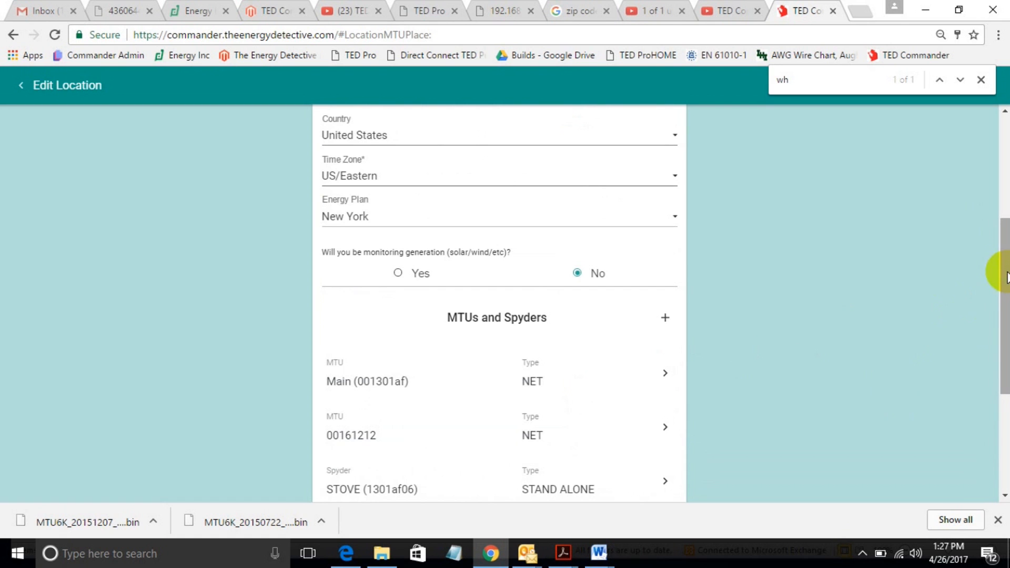
pyautogui.moveTo(1005, 273); pyautogui.dragTo(1003, 318)
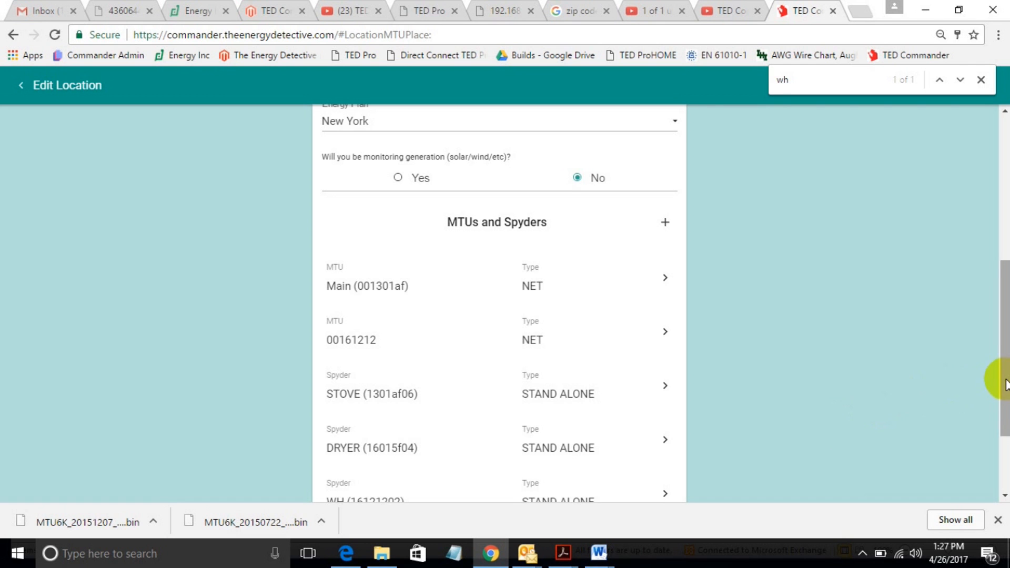
pyautogui.moveTo(1007, 424); pyautogui.dragTo(1002, 482)
pyautogui.moveTo(998, 478); pyautogui.dragTo(934, 528)
pyautogui.moveTo(1005, 407); pyautogui.dragTo(1001, 205)
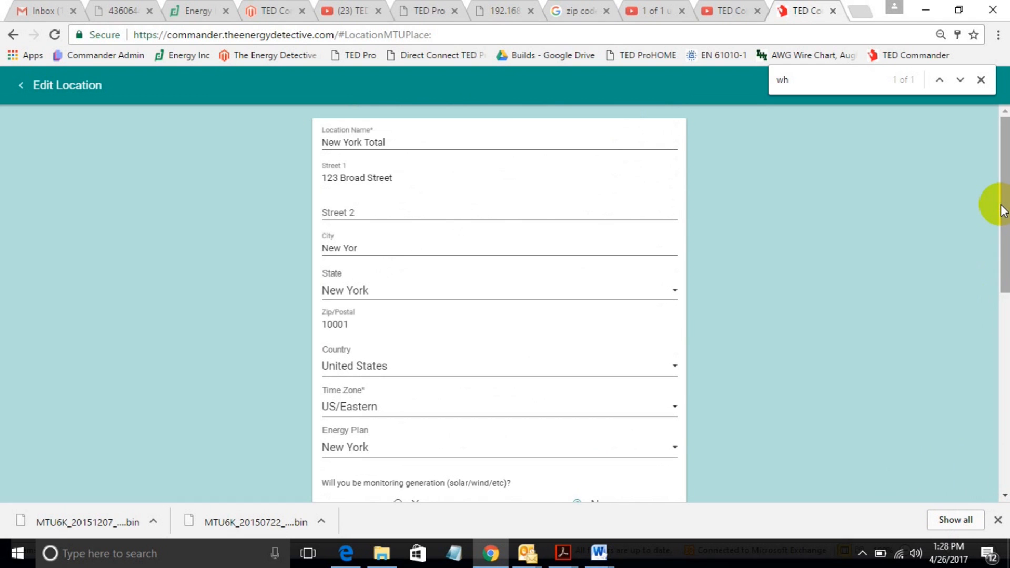
pyautogui.moveTo(1002, 186); pyautogui.dragTo(988, 290)
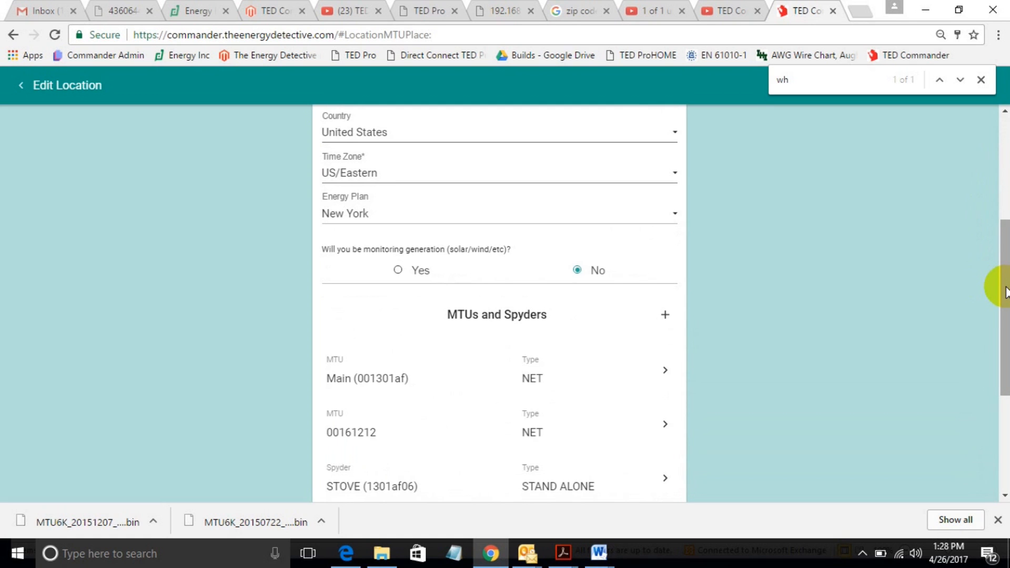
pyautogui.moveTo(1005, 292); pyautogui.dragTo(985, 117)
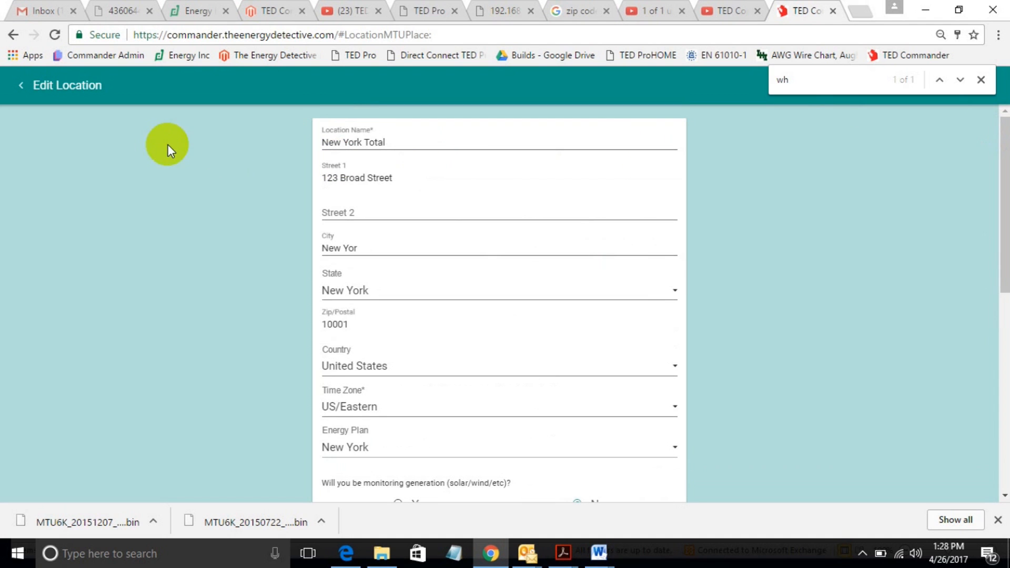
# Step: From the dashboard, view New York Total's daily statistics and pie chart for April 26, 2017
pyautogui.click(22, 88)
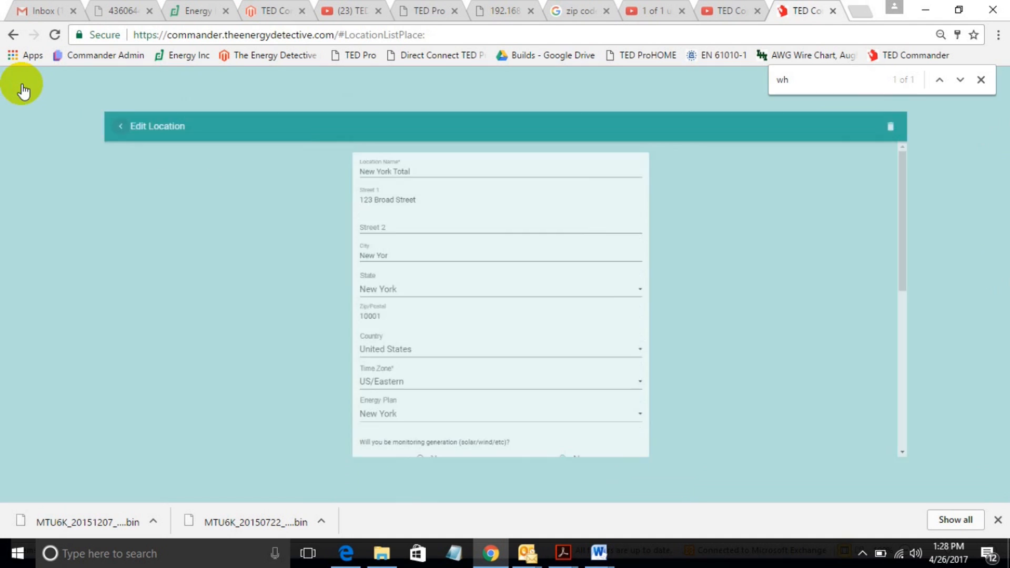
pyautogui.click(22, 88)
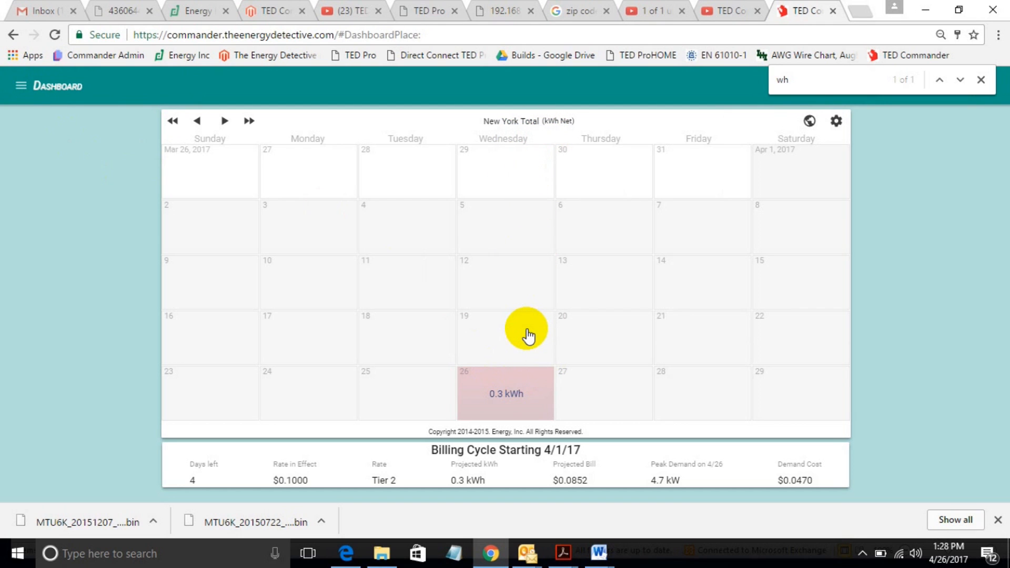
pyautogui.click(513, 391)
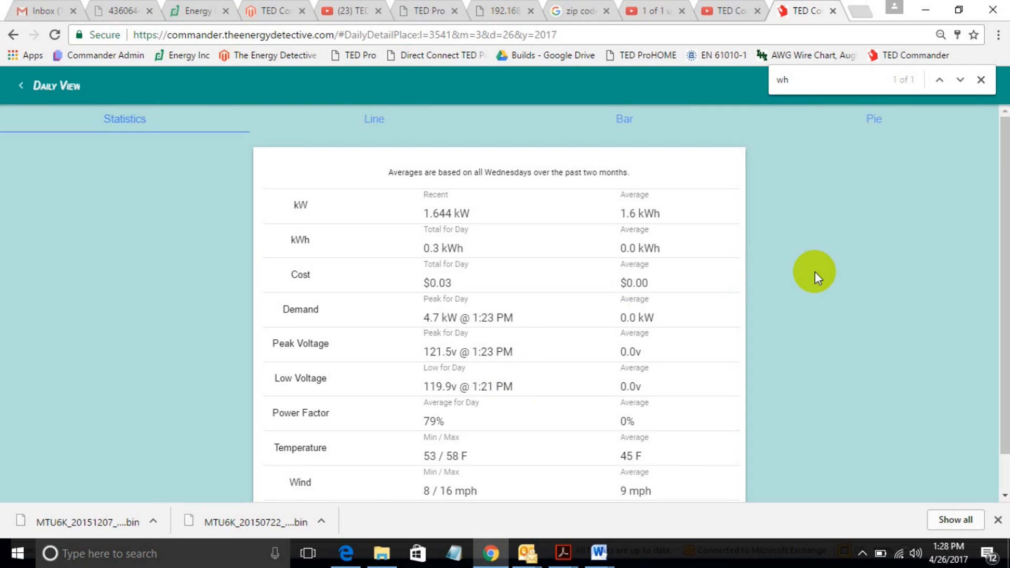
pyautogui.click(875, 125)
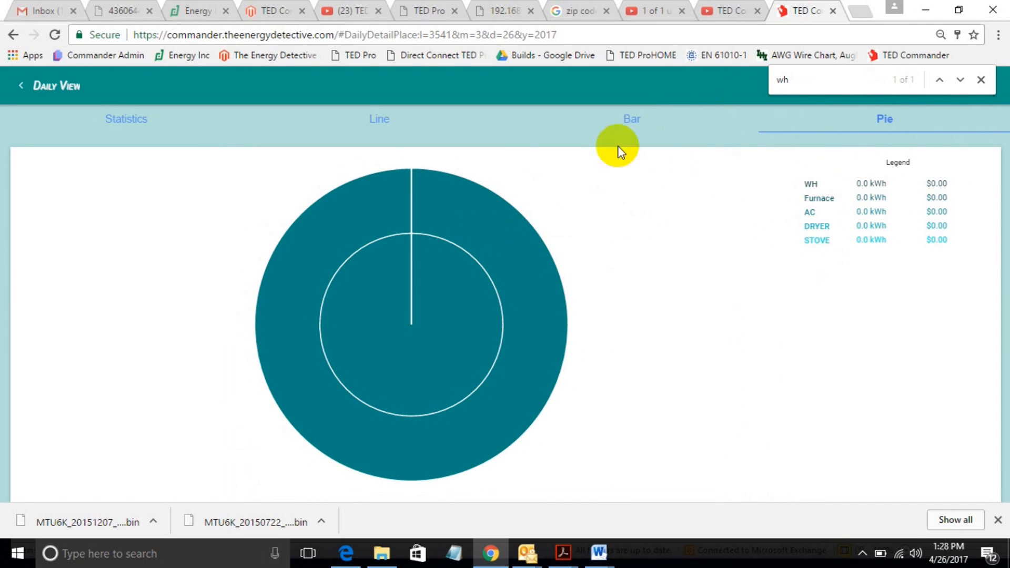
pyautogui.click(16, 87)
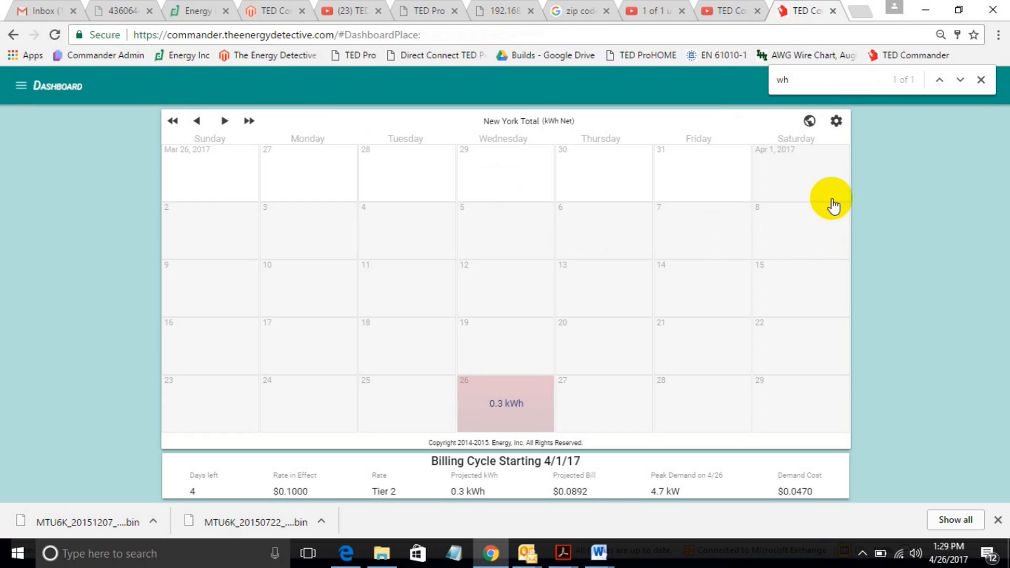
# Step: Switch the dashboard to Building 1 New York and view its daily statistics and pie chart for April 25, 2017
pyautogui.click(811, 123)
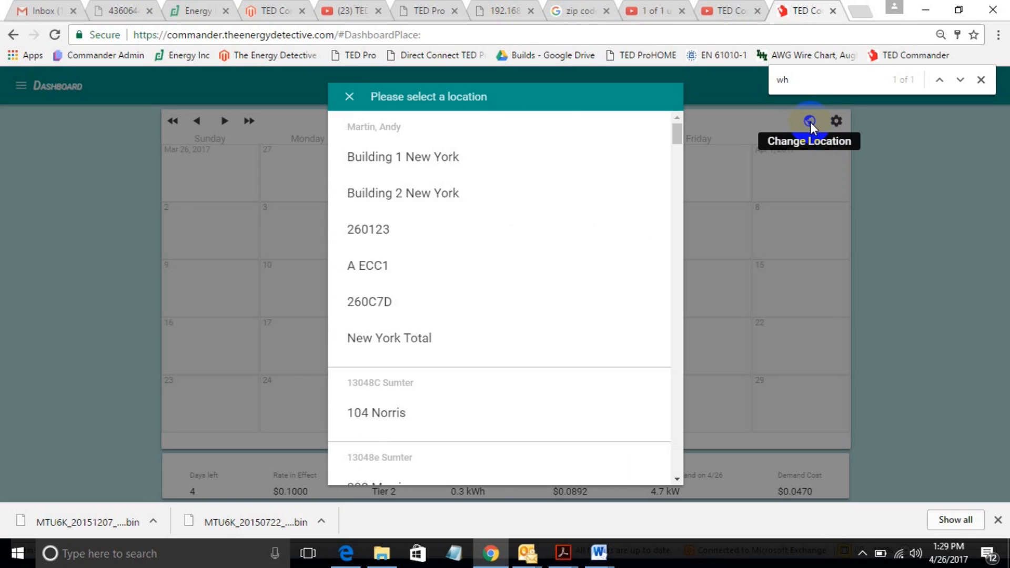
pyautogui.click(465, 158)
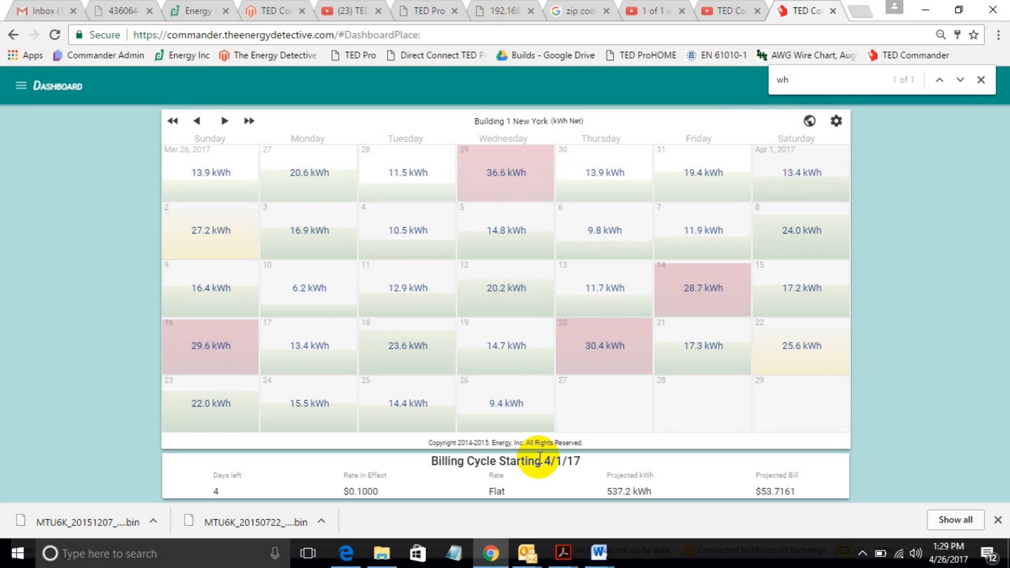
pyautogui.click(397, 409)
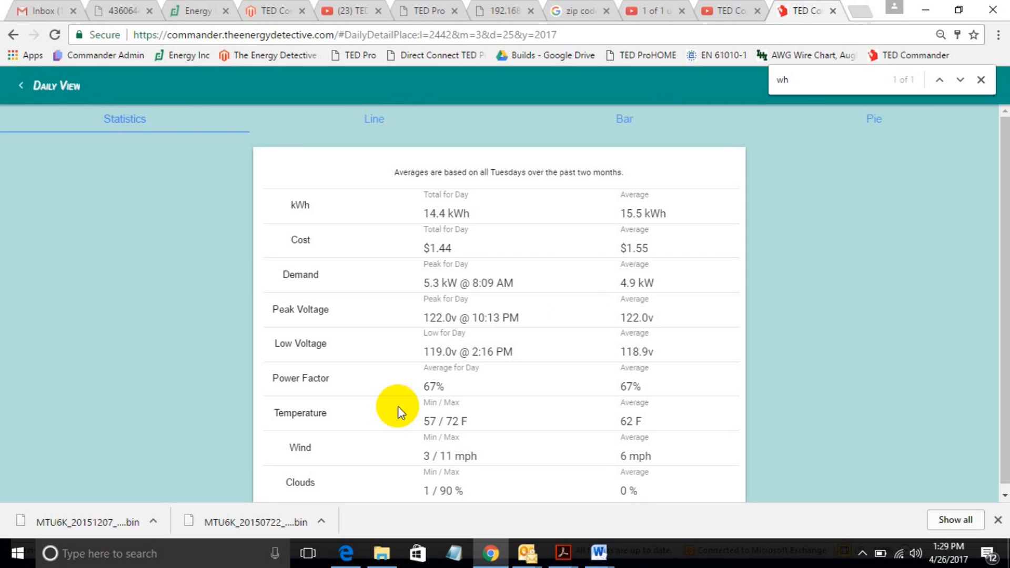
pyautogui.click(874, 117)
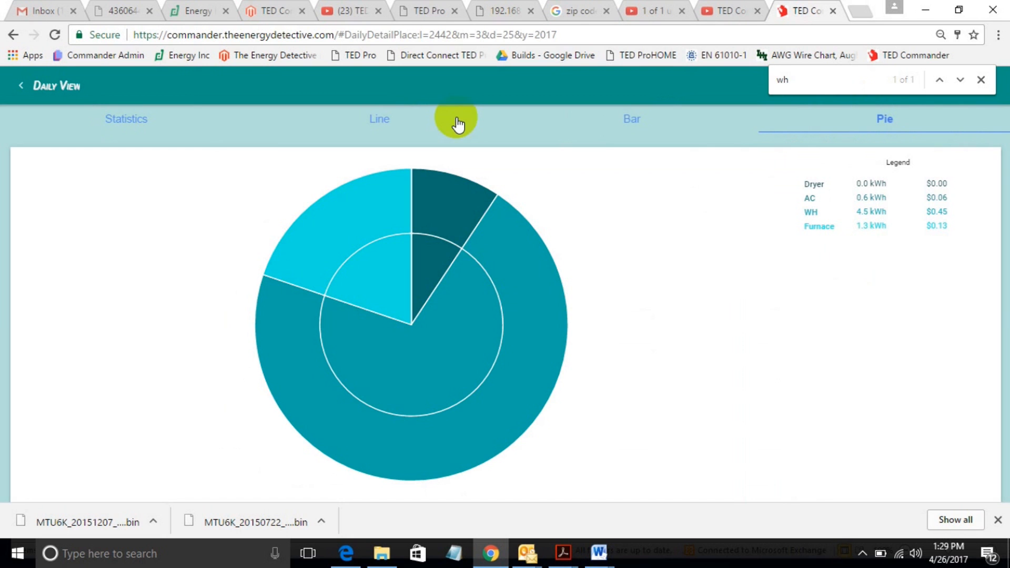
pyautogui.click(386, 314)
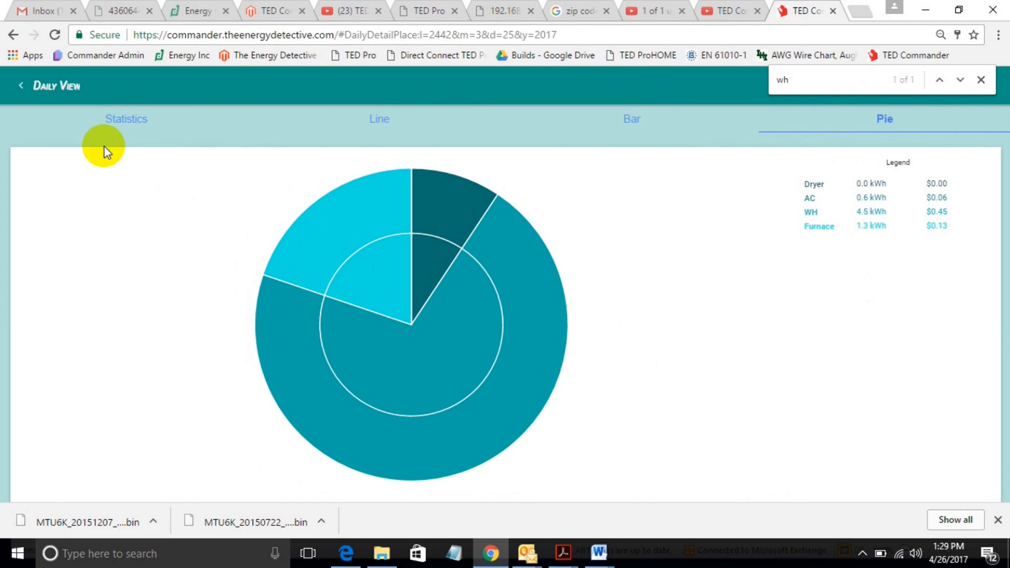
pyautogui.click(24, 86)
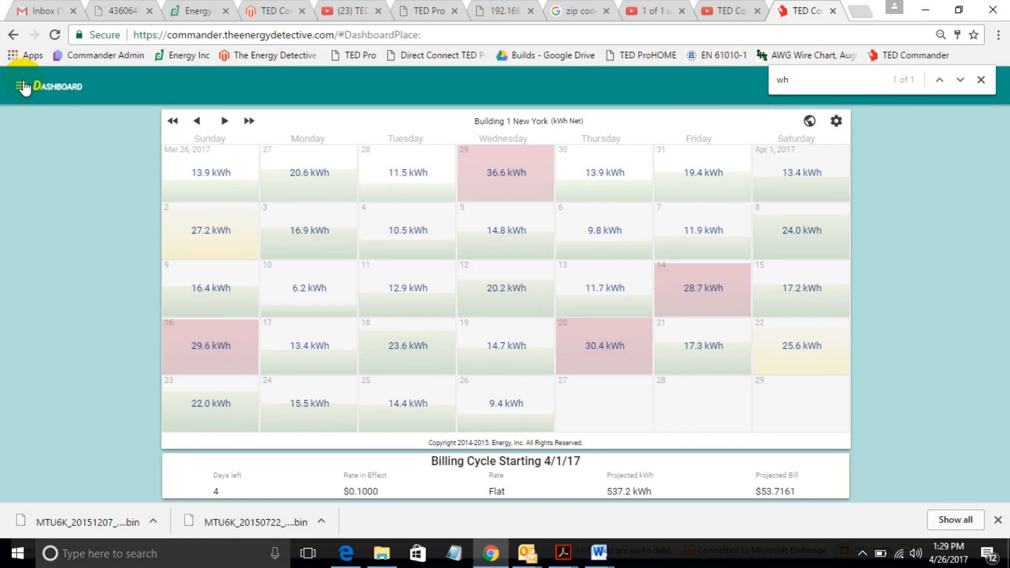
# Step: Review the graphing options for New York Total with individual MTU and Spyder monitoring points enabled, and return to the dashboard
pyautogui.click(24, 86)
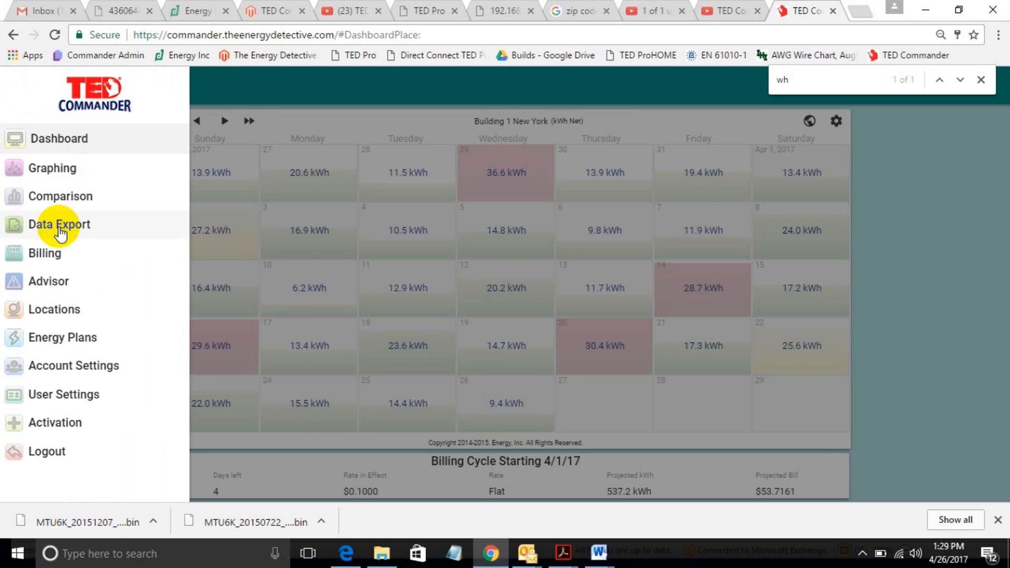
pyautogui.click(46, 170)
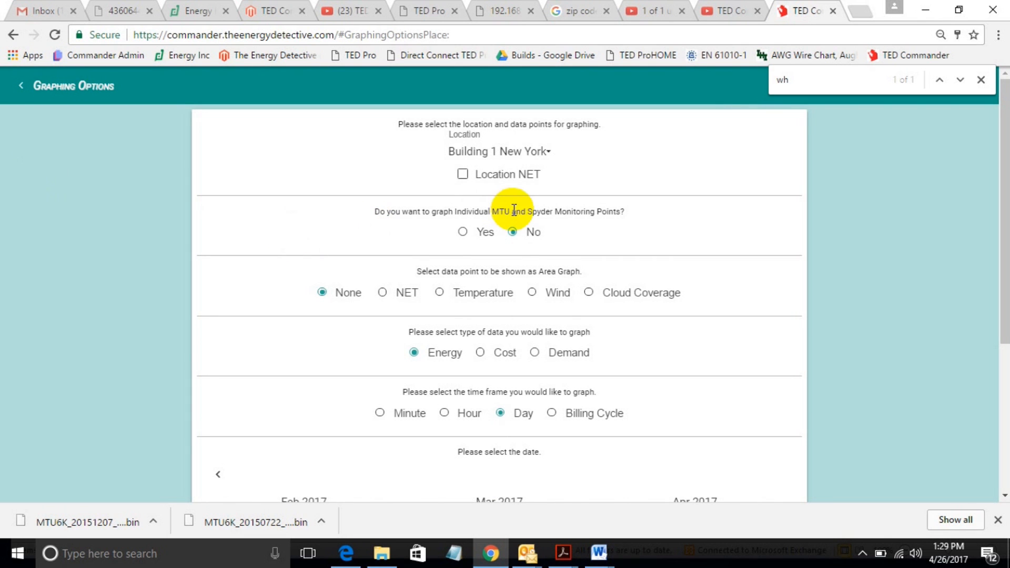
pyautogui.click(543, 153)
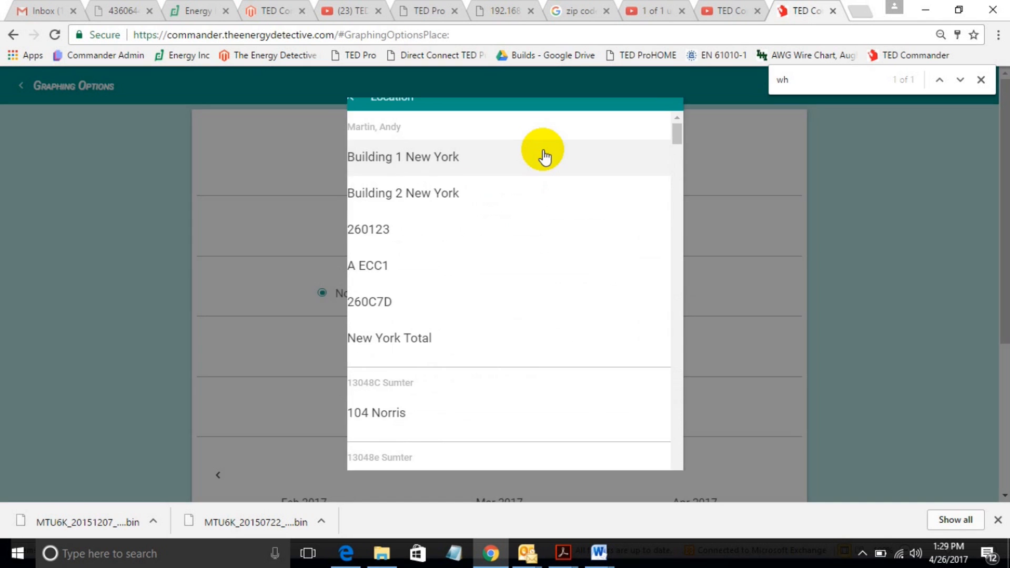
pyautogui.click(424, 342)
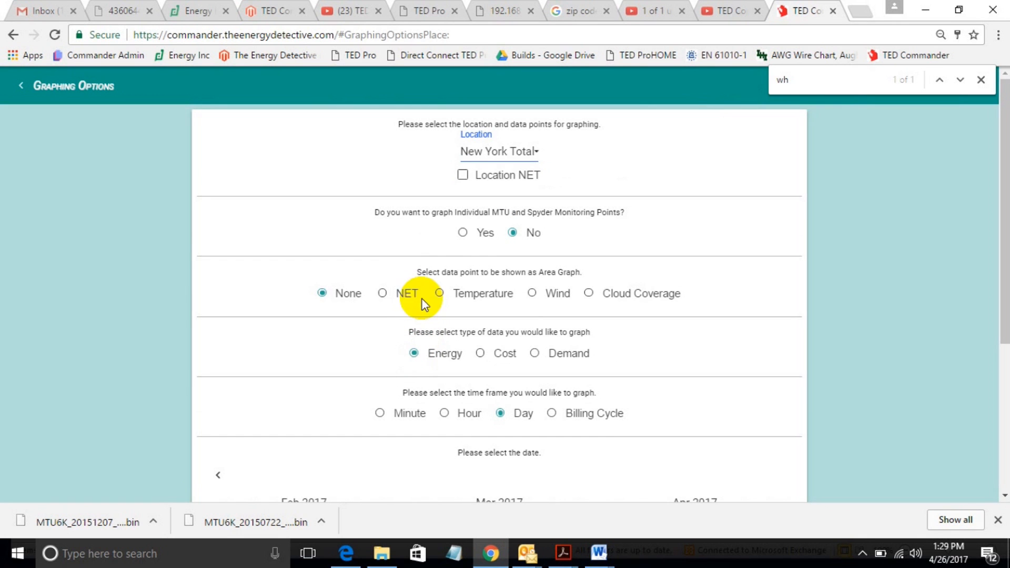
pyautogui.click(462, 233)
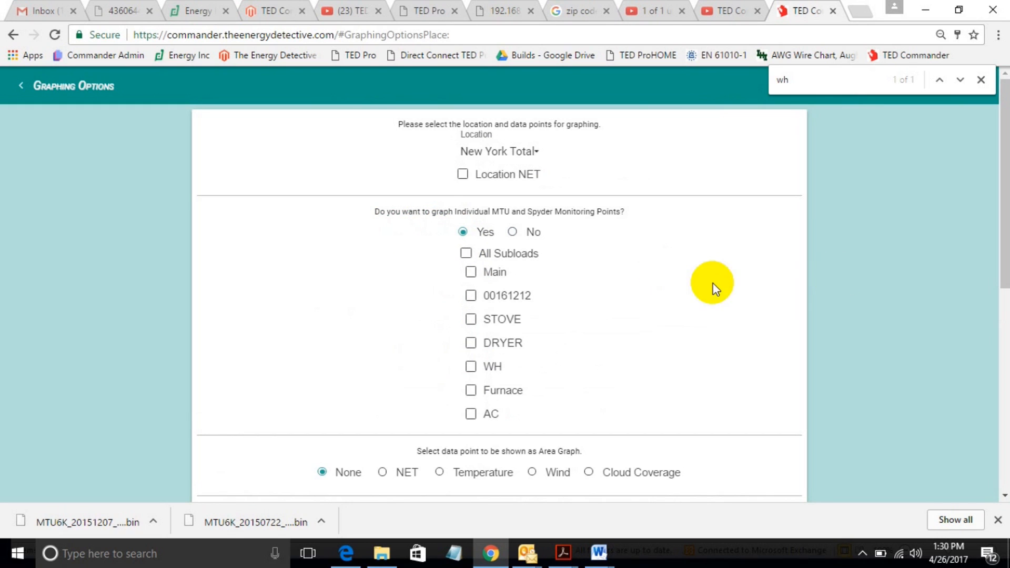
pyautogui.scroll(-4, 998, 253)
pyautogui.scroll(4, 998, 250)
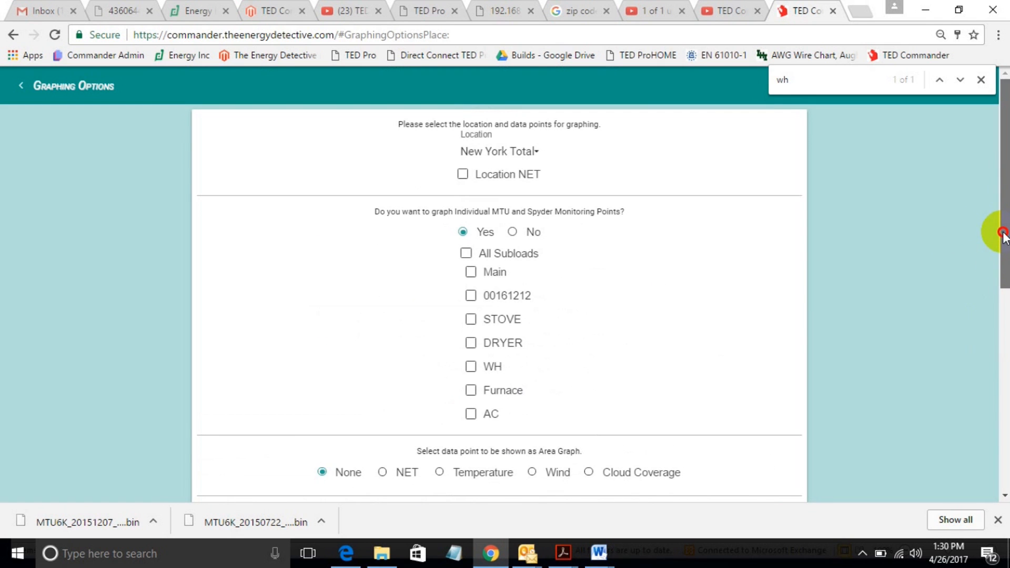
pyautogui.click(21, 86)
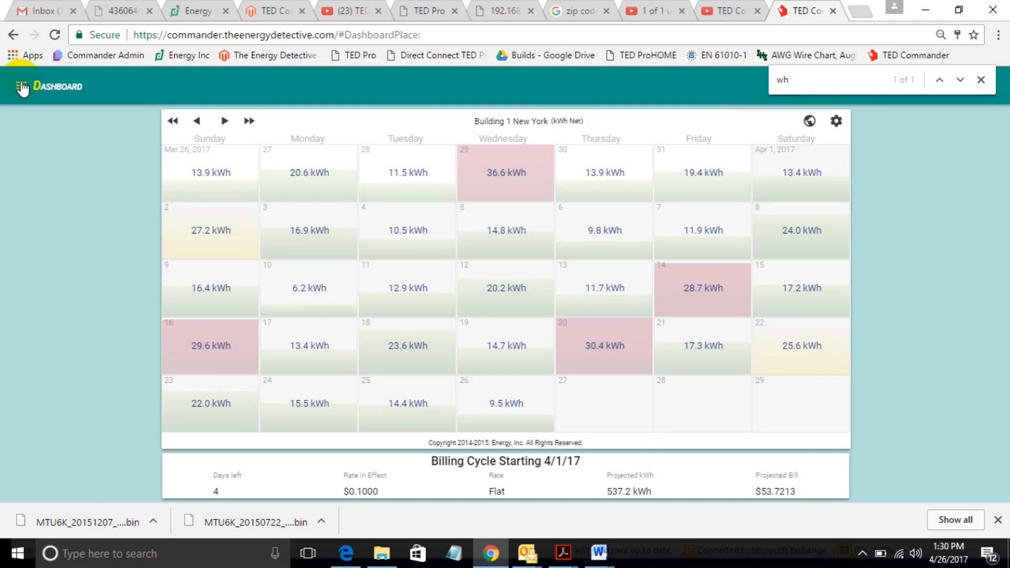